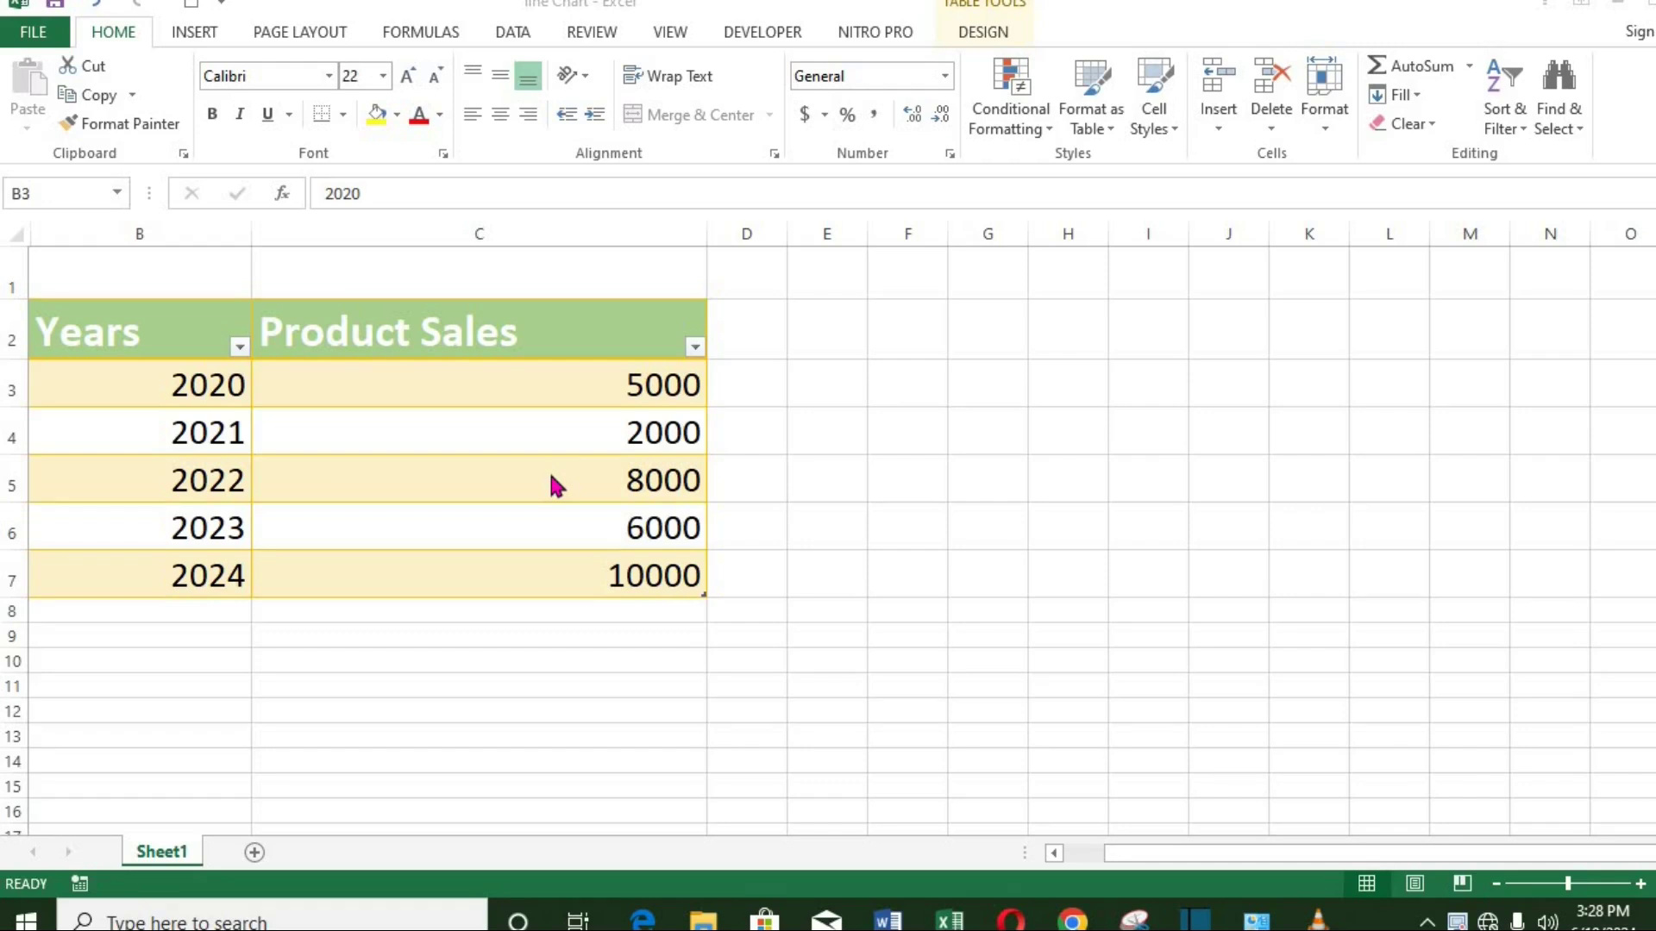
# Preview the sales table as Clustered Column, Scatter and Pie recommended charts, then choose Line.
pyautogui.click(195, 34)
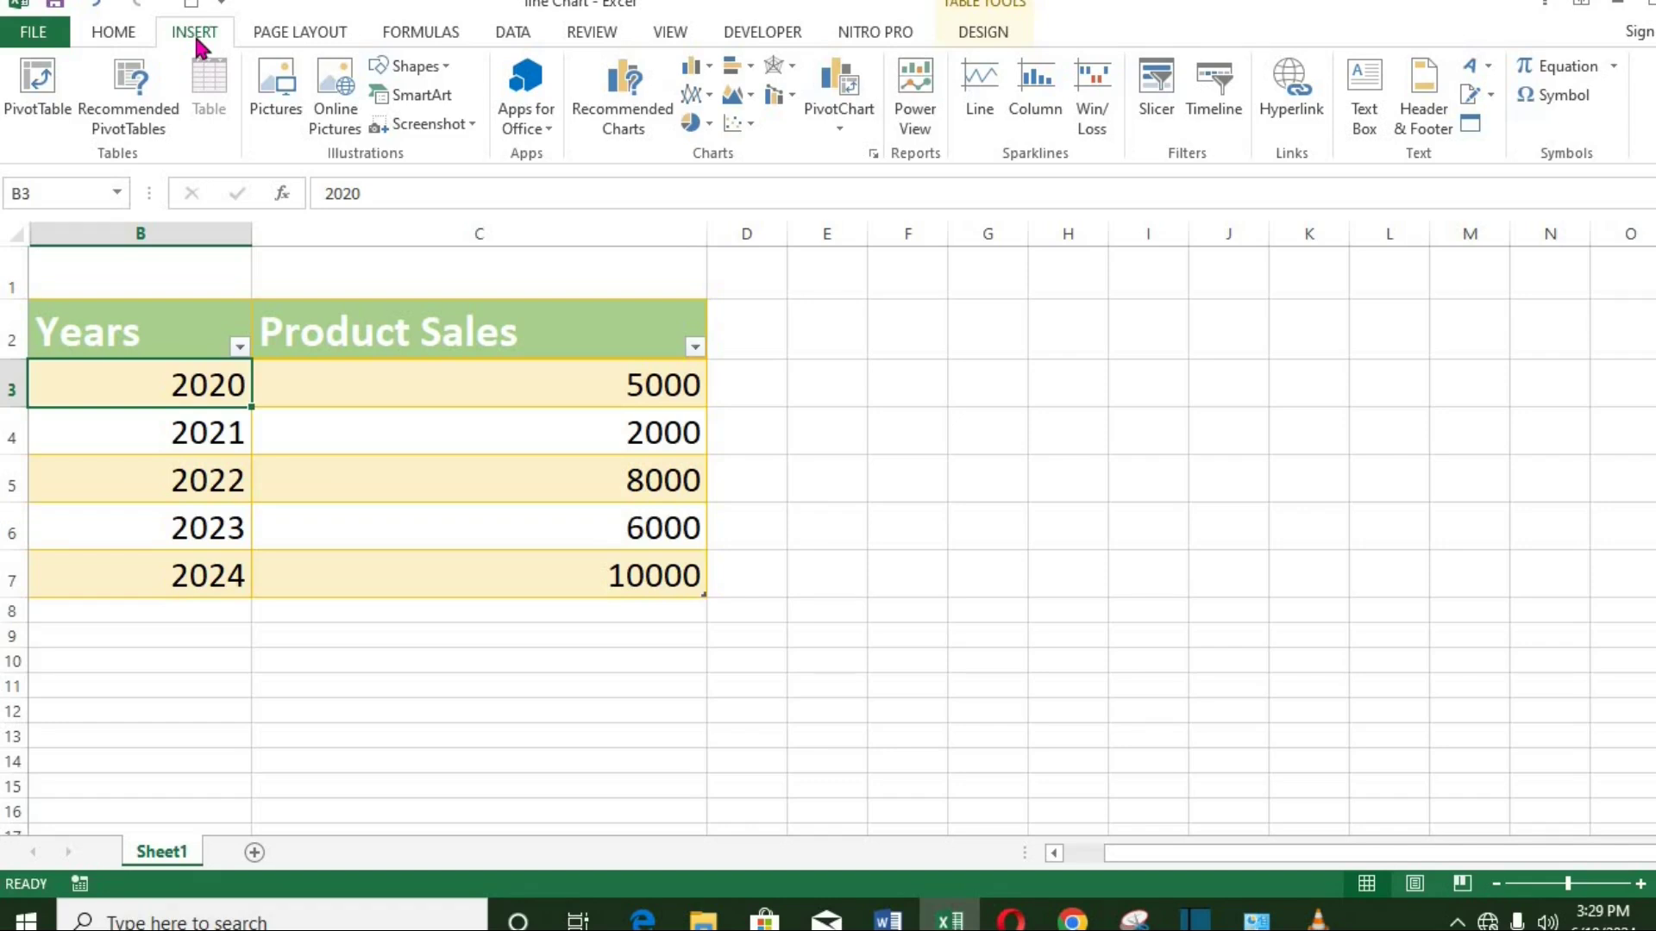
pyautogui.click(616, 114)
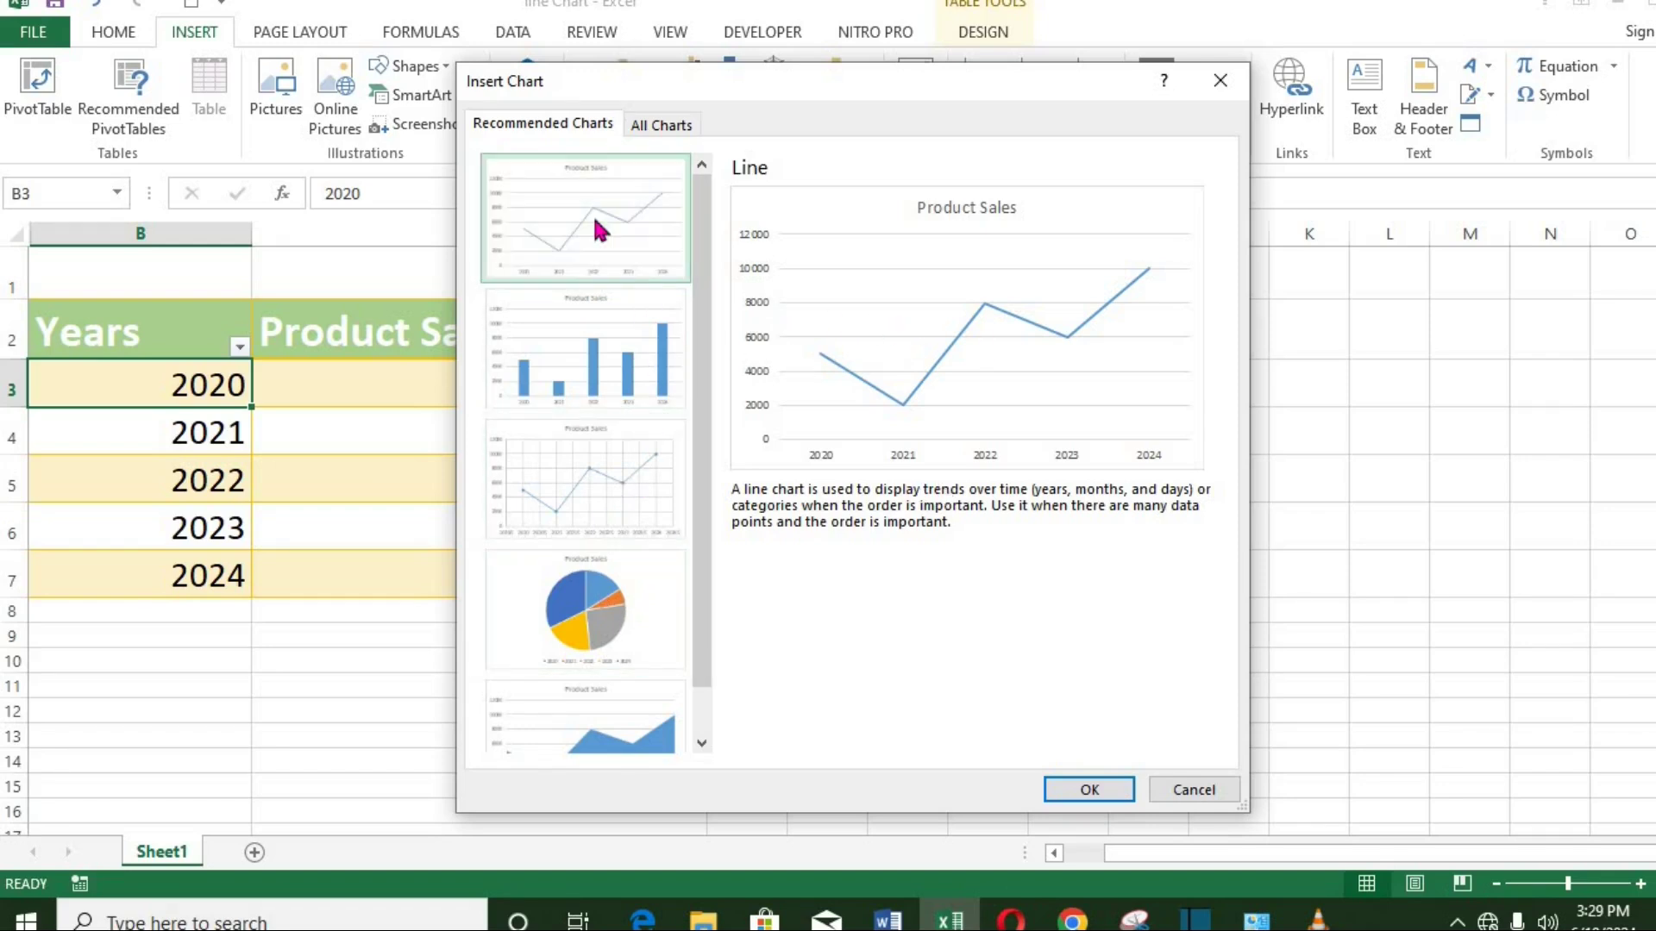
pyautogui.click(602, 376)
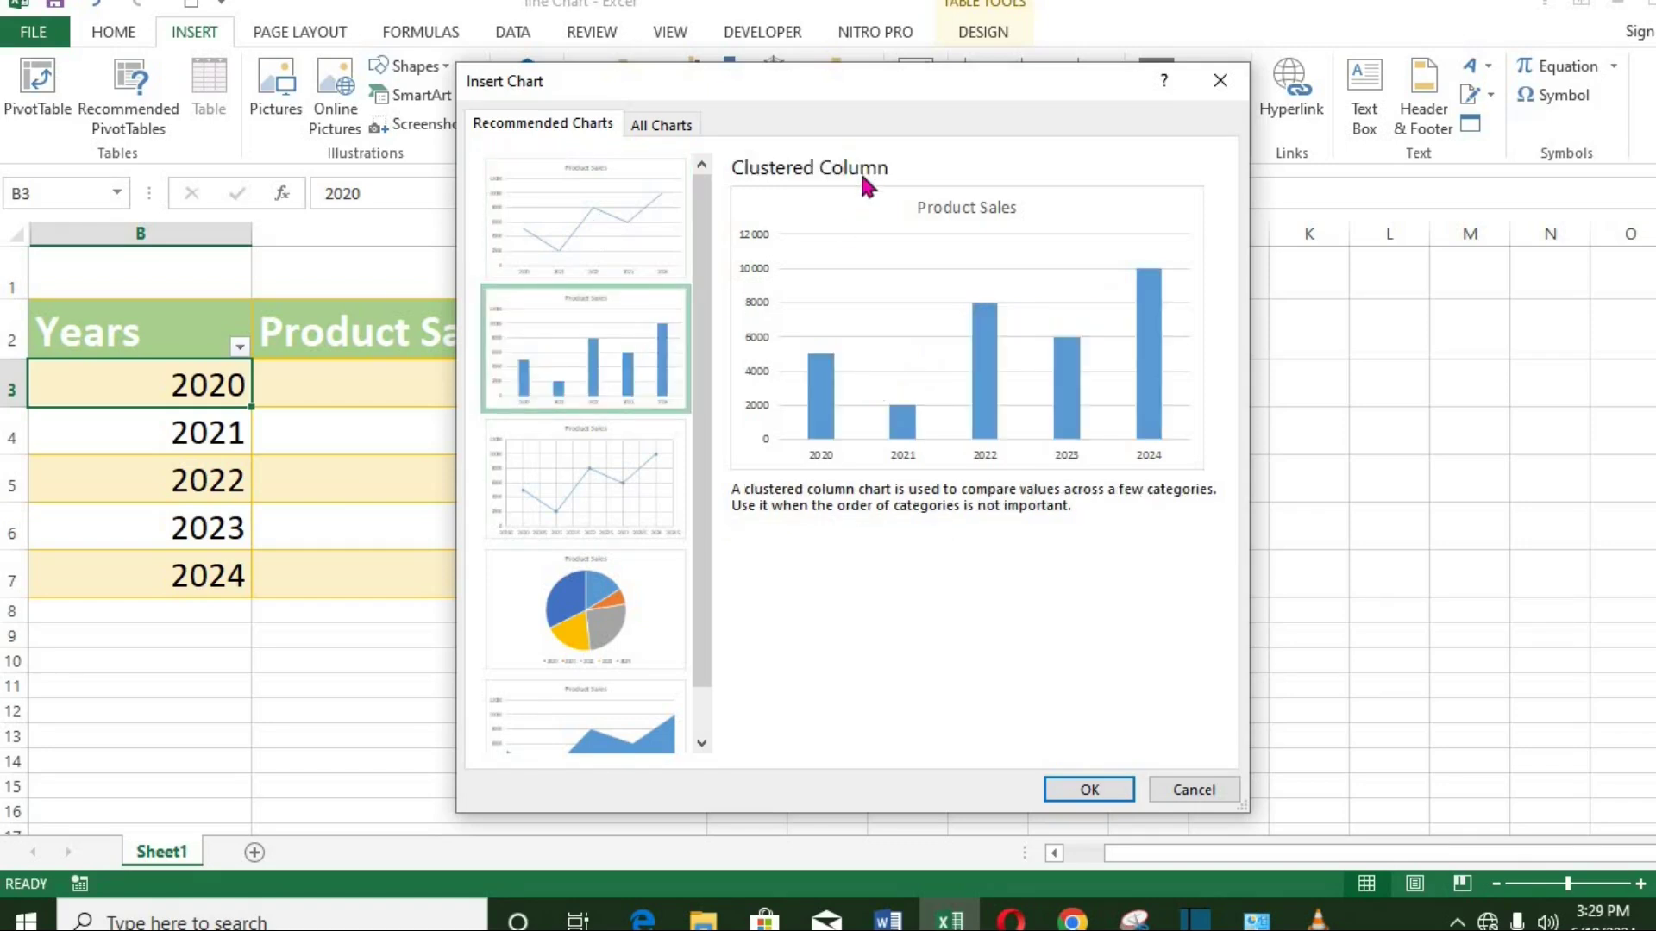
pyautogui.click(597, 453)
pyautogui.click(619, 611)
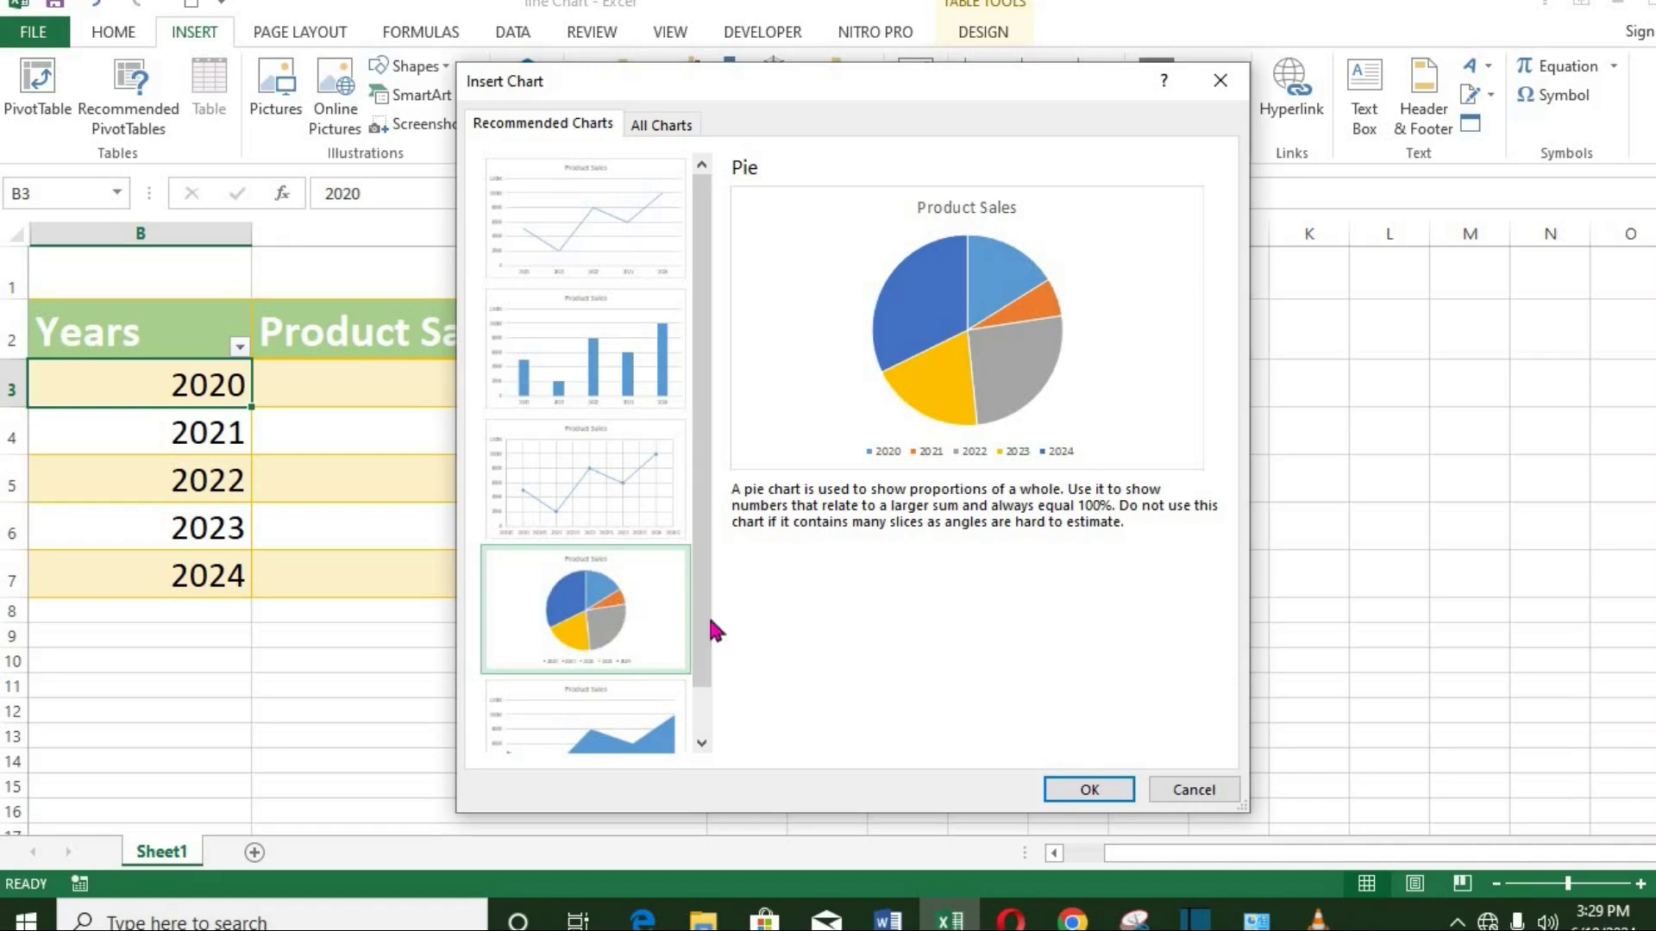
pyautogui.click(628, 245)
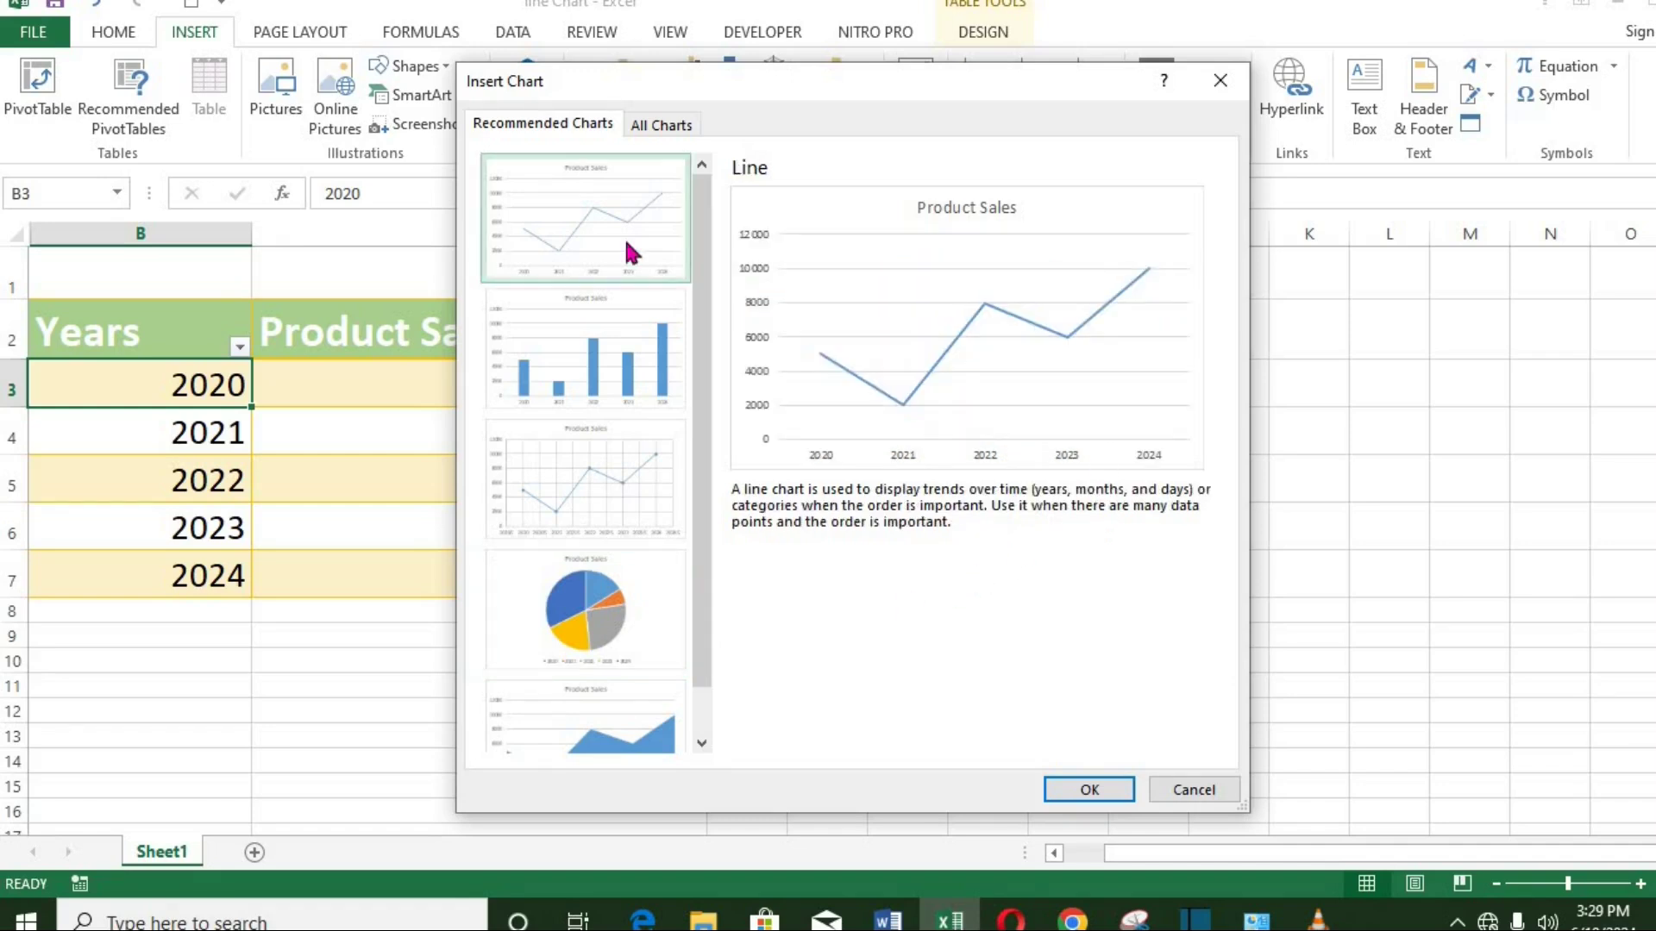
# Insert the recommended line chart, move it beside the table, then delete it.
pyautogui.click(1092, 791)
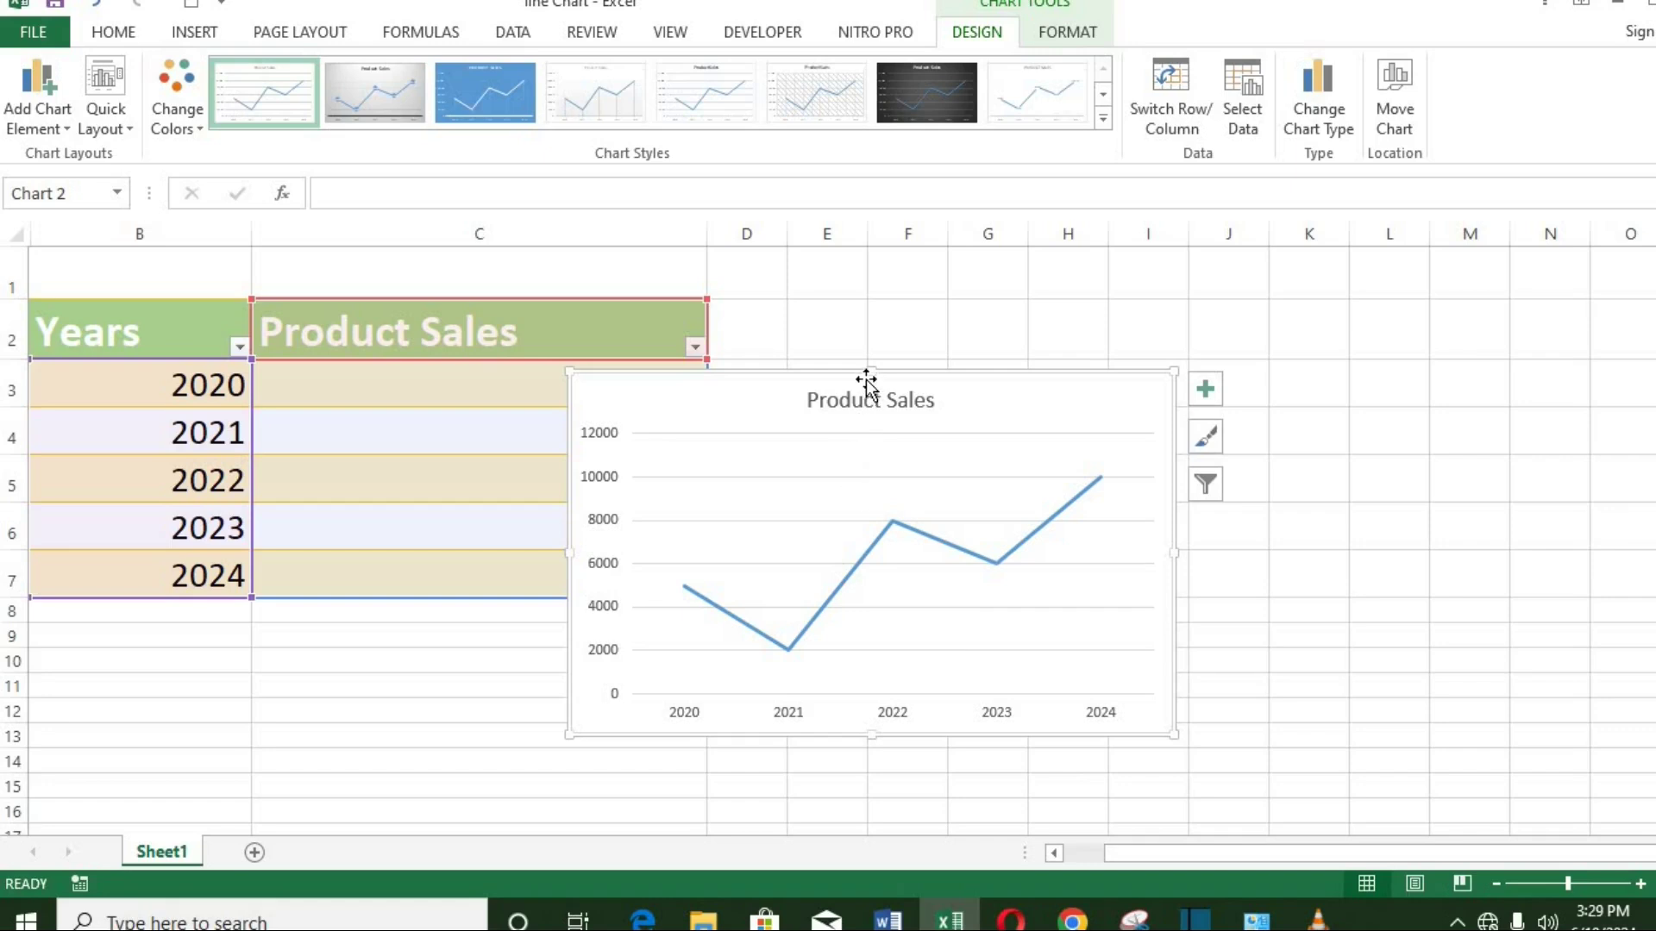
pyautogui.moveTo(866, 386); pyautogui.dragTo(1078, 306)
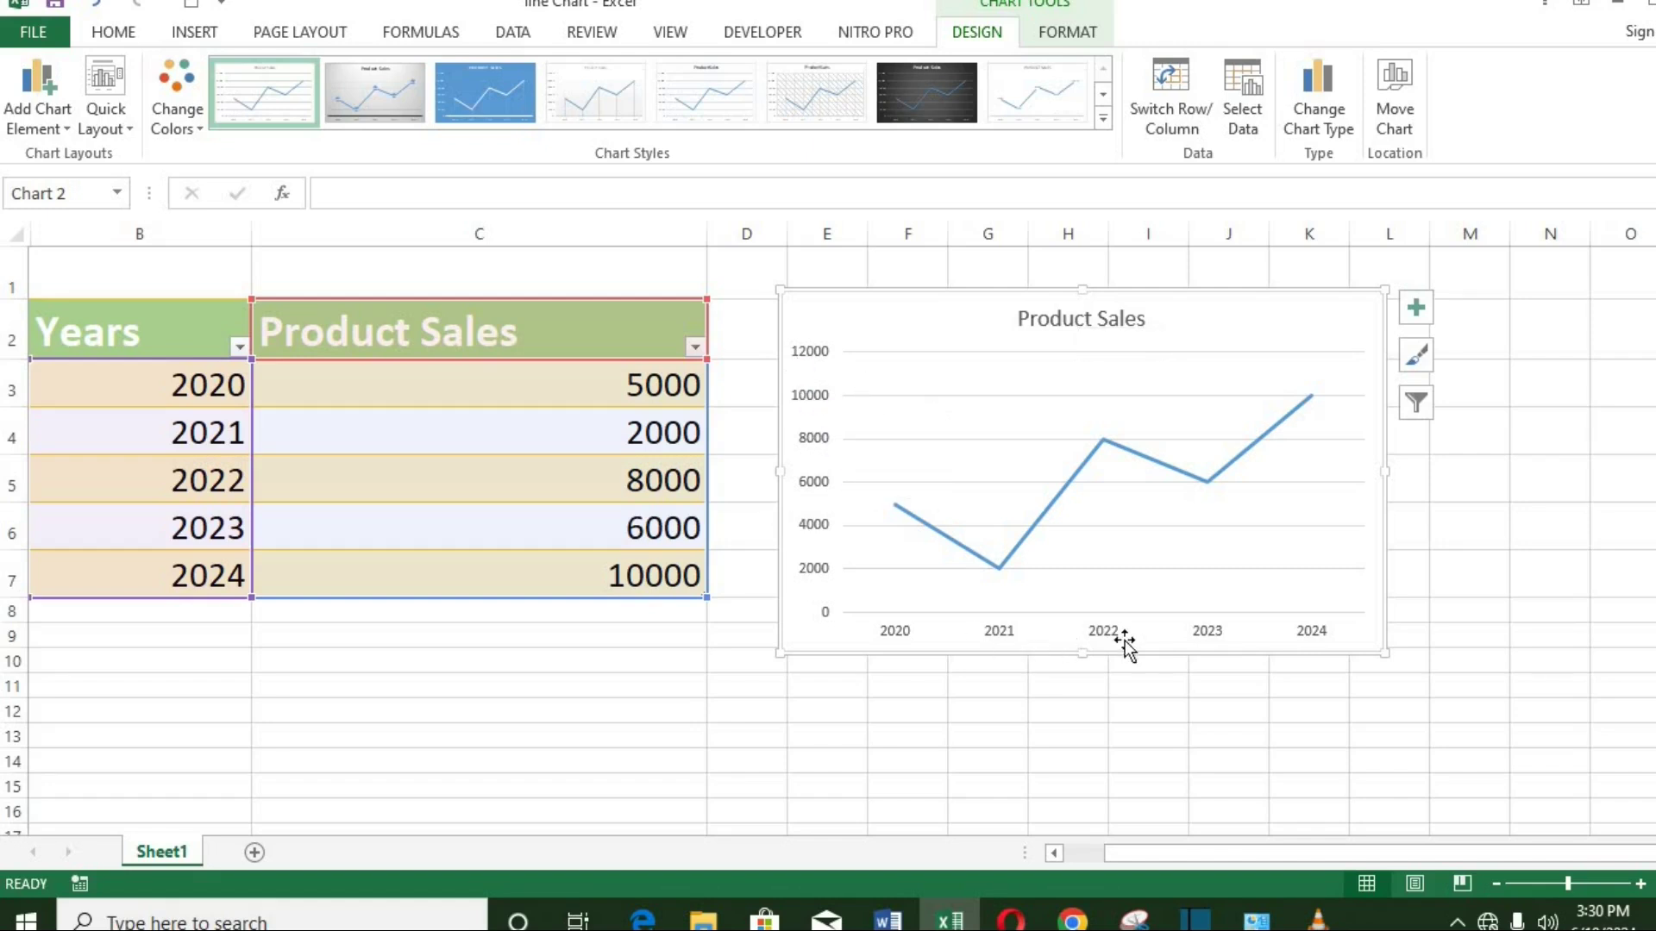
pyautogui.press('Delete')
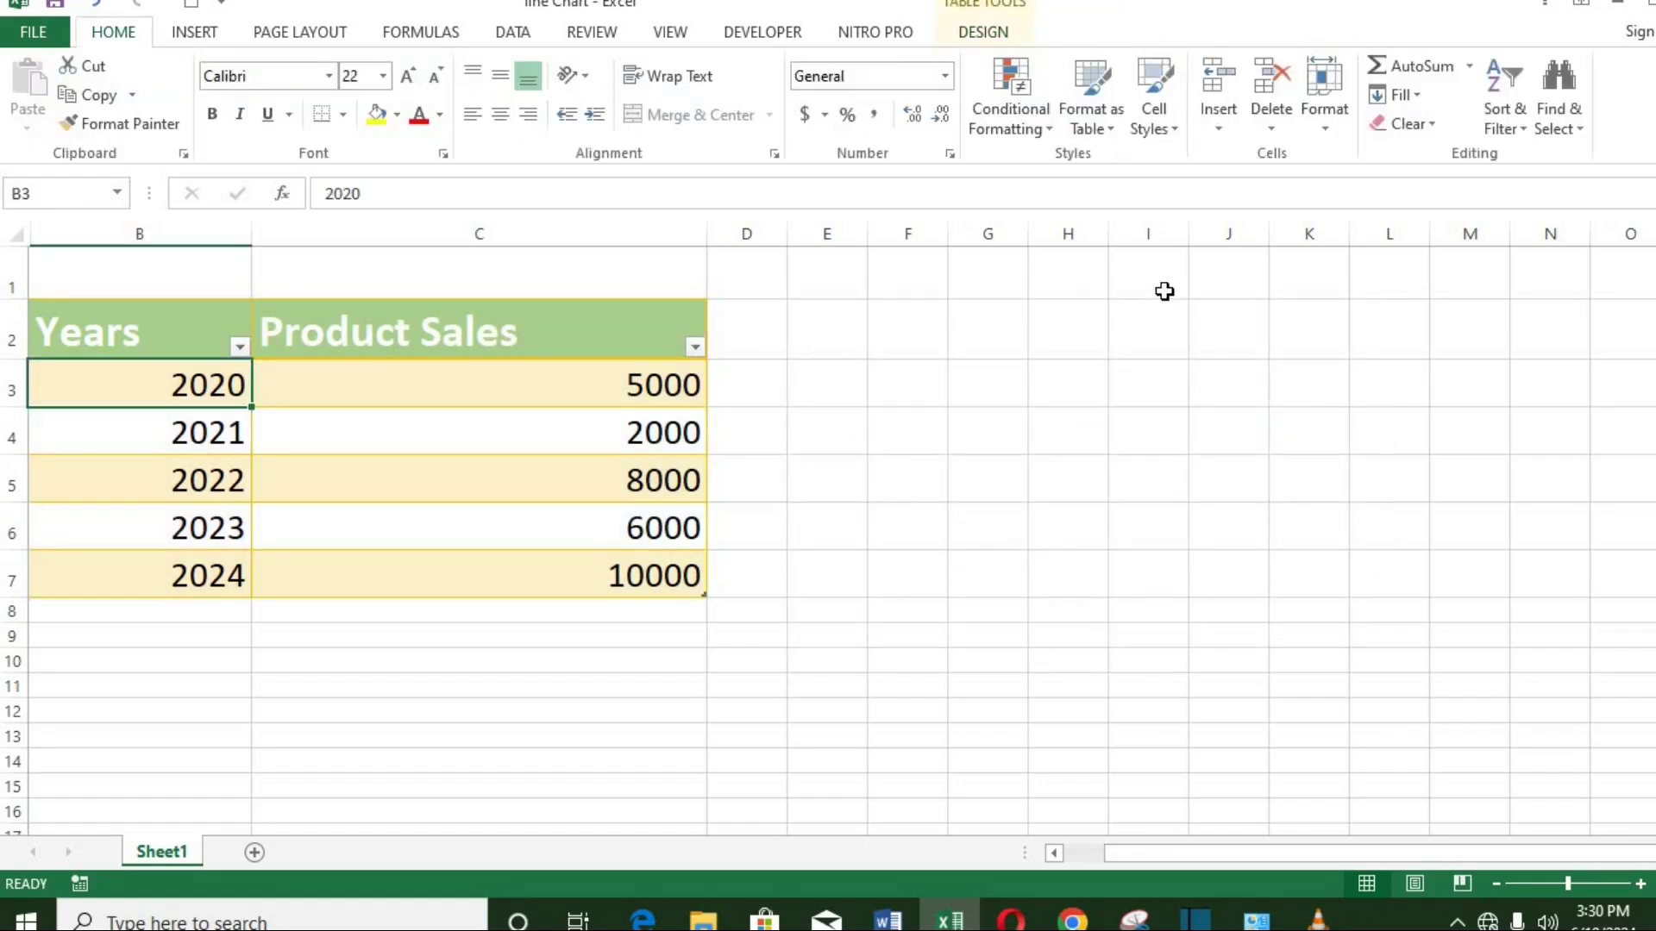
# Insert a basic 2-D Line chart and place it to the right of the table.
pyautogui.click(183, 34)
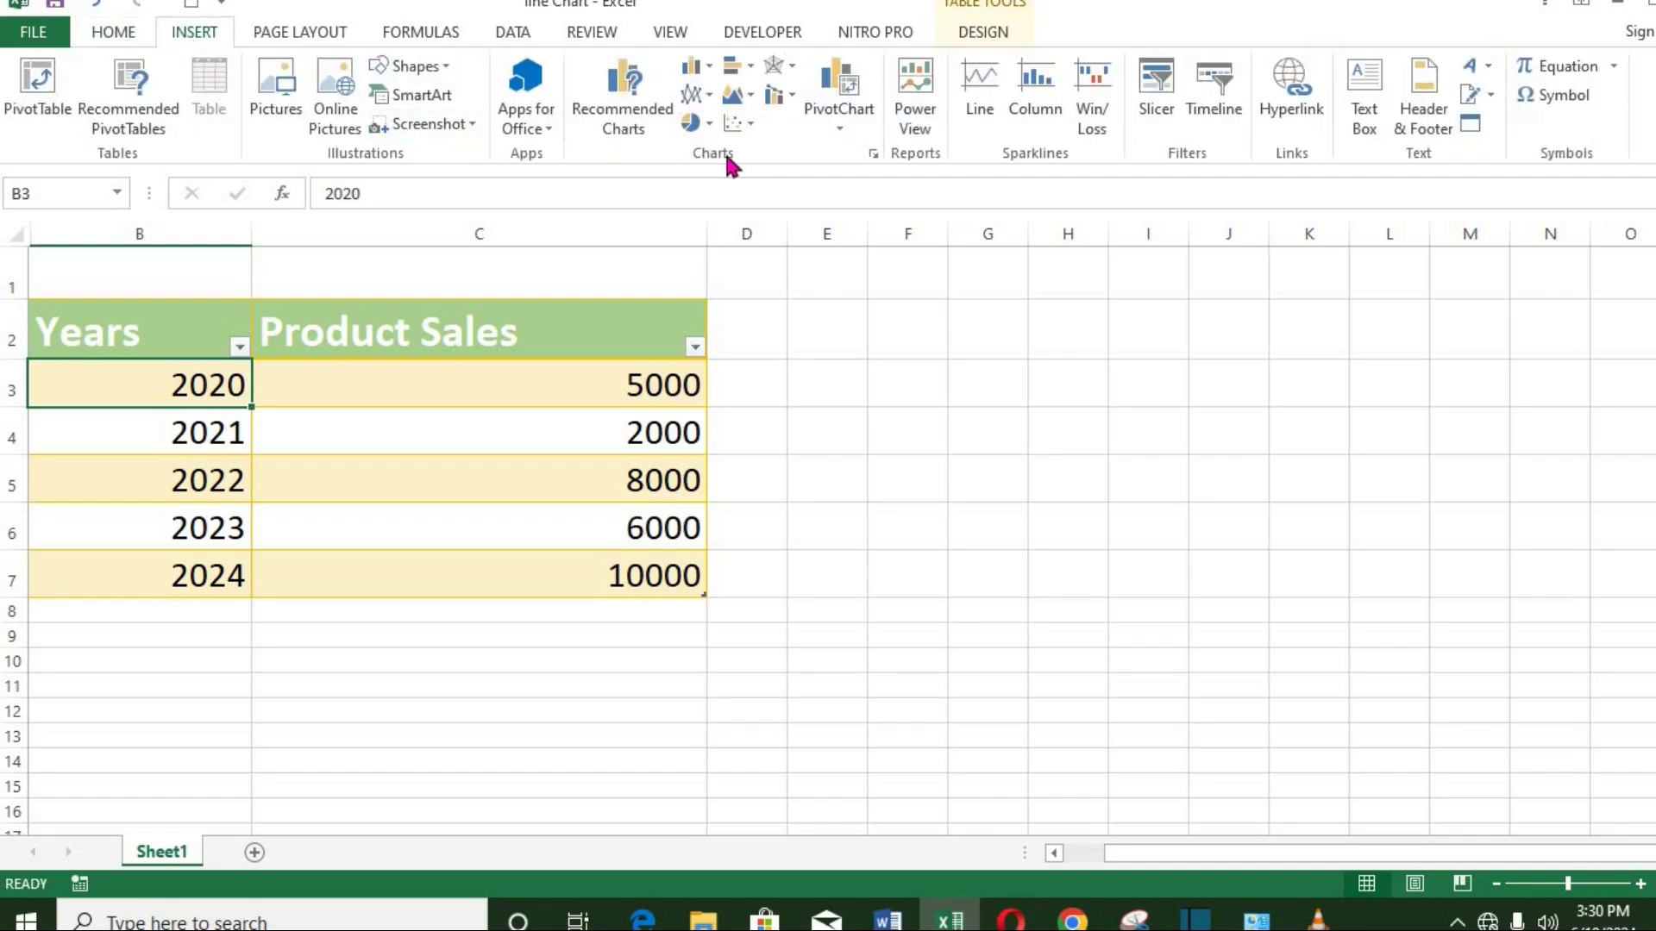
pyautogui.click(709, 97)
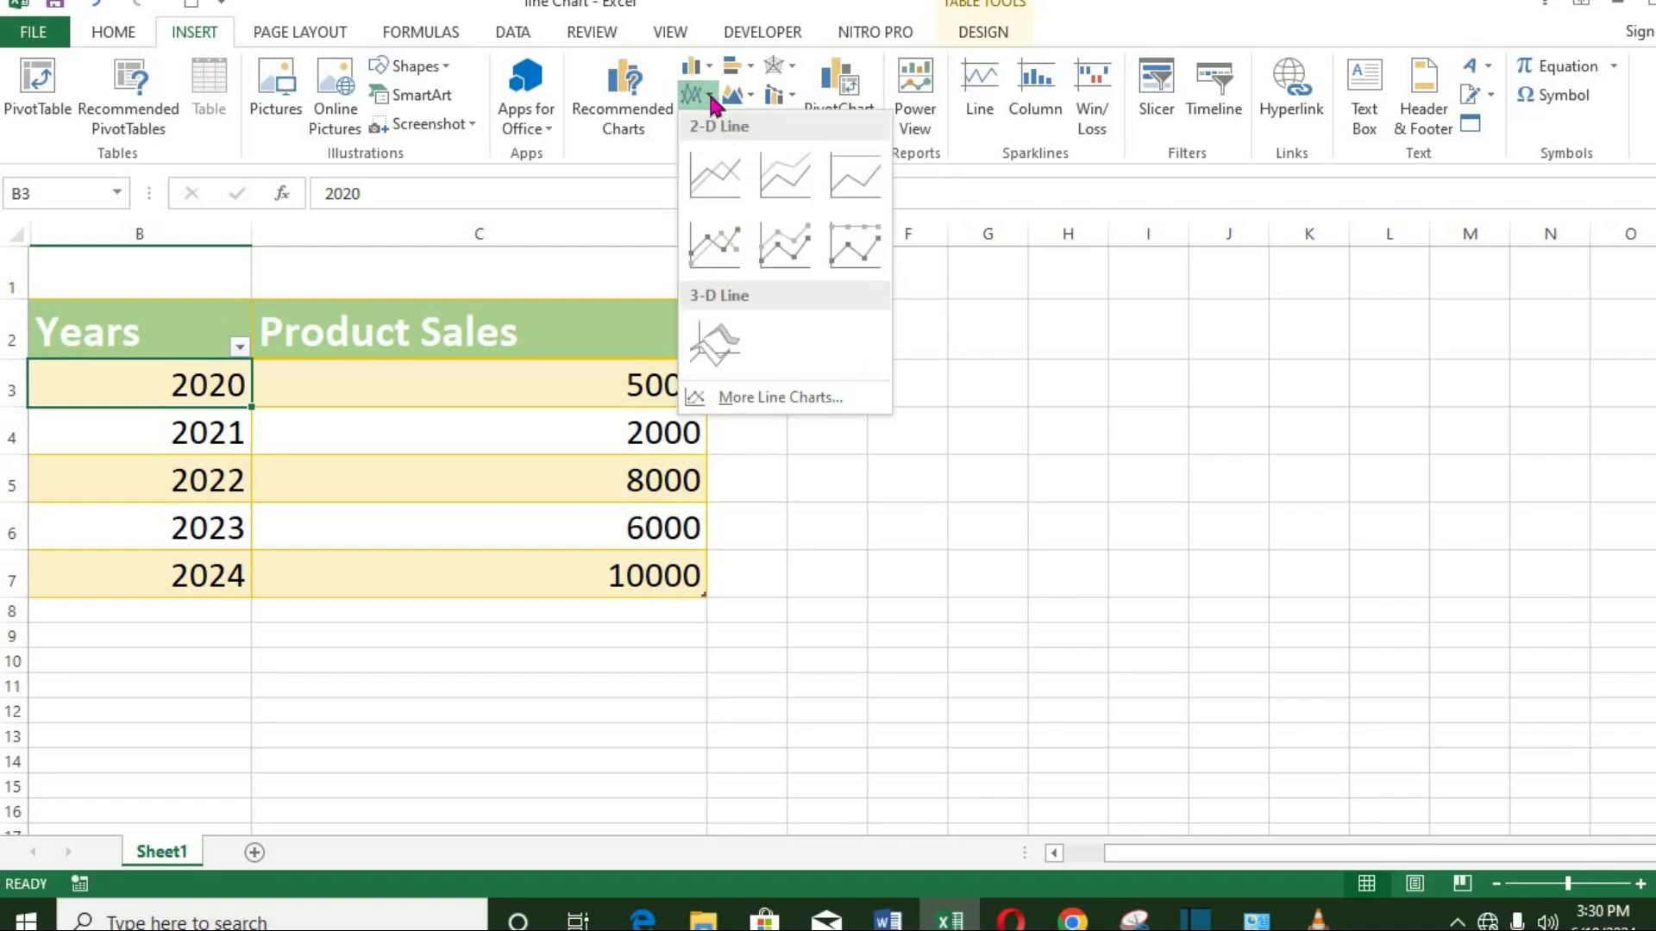
pyautogui.click(738, 174)
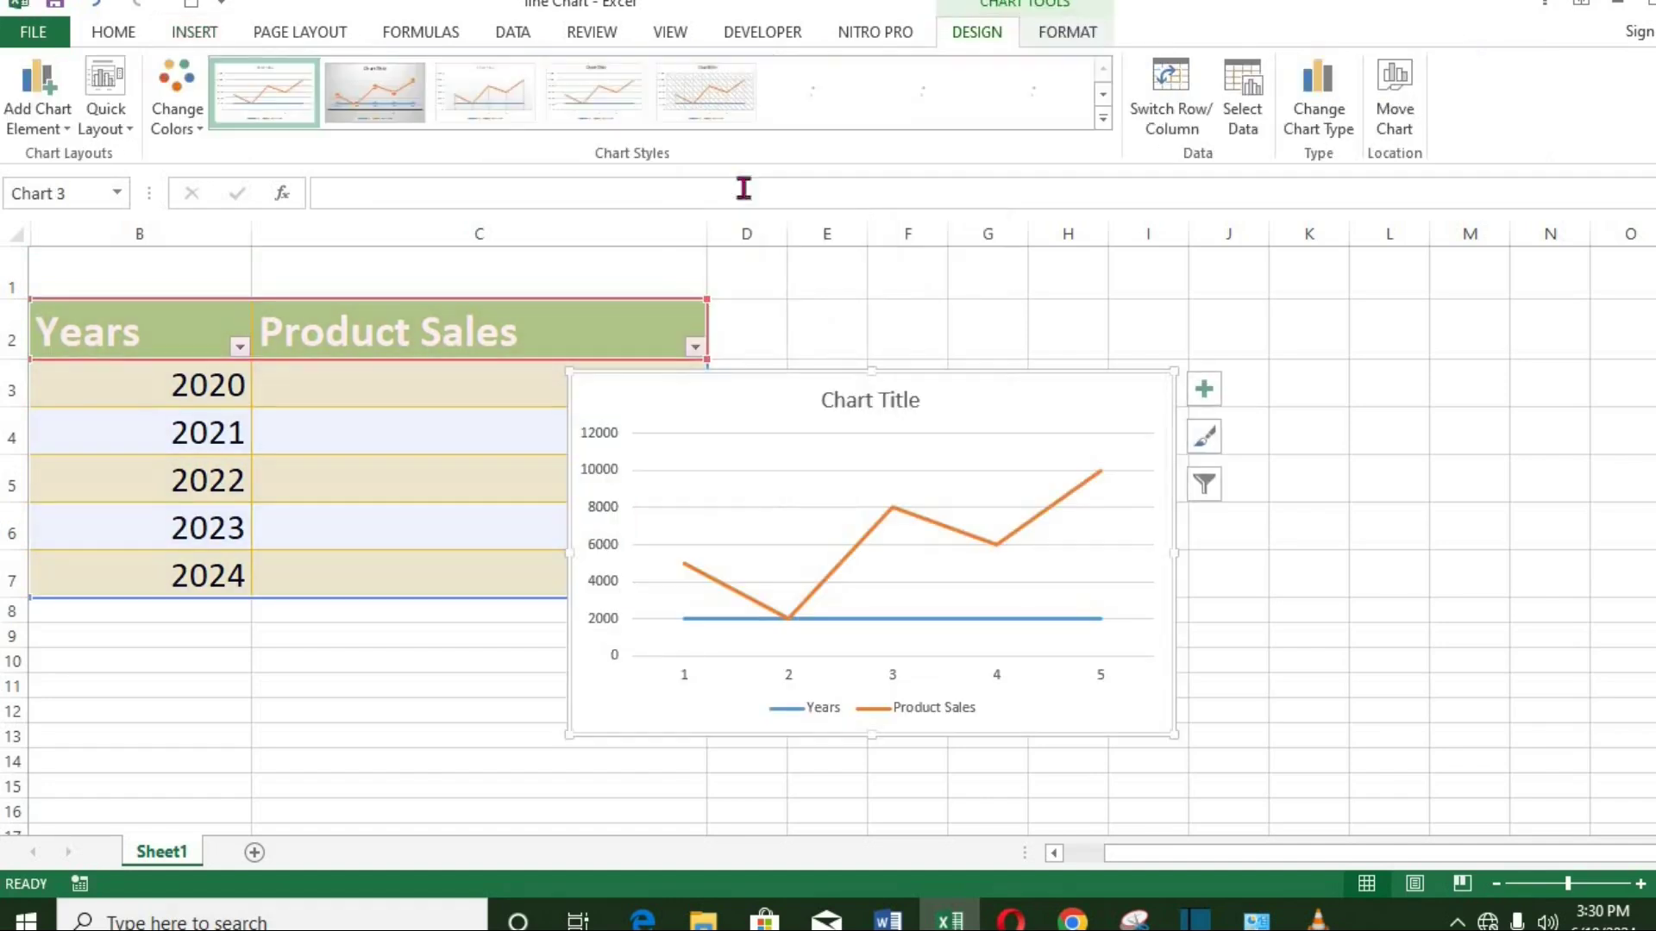
pyautogui.moveTo(908, 376); pyautogui.dragTo(1161, 291)
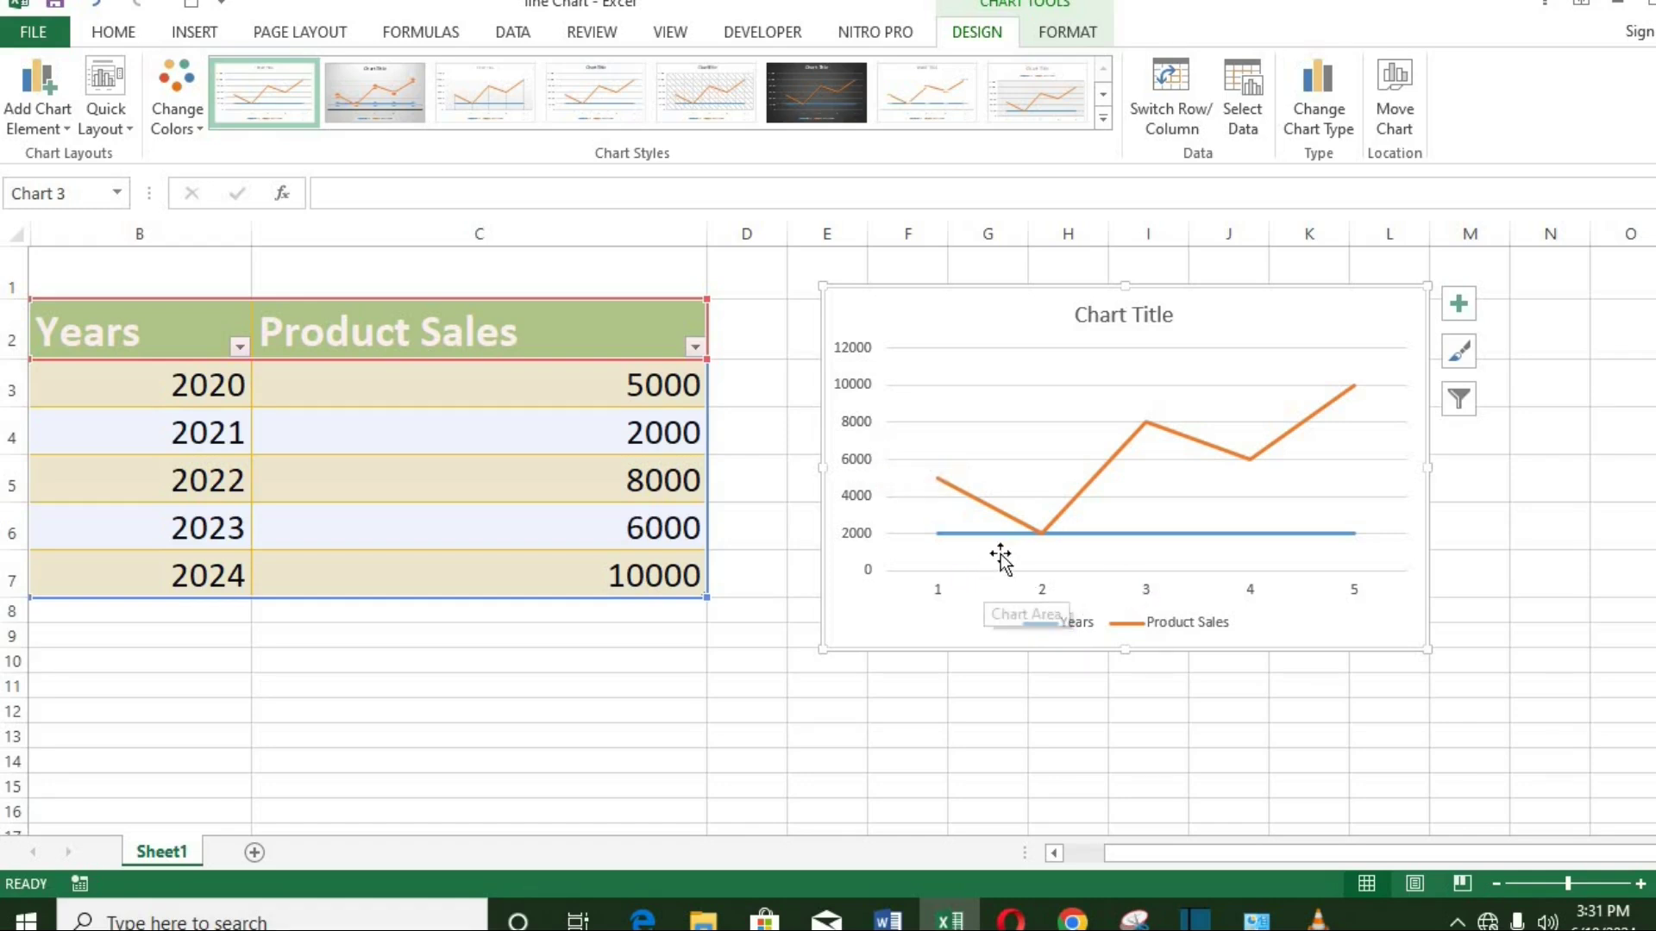
pyautogui.moveTo(1022, 536)
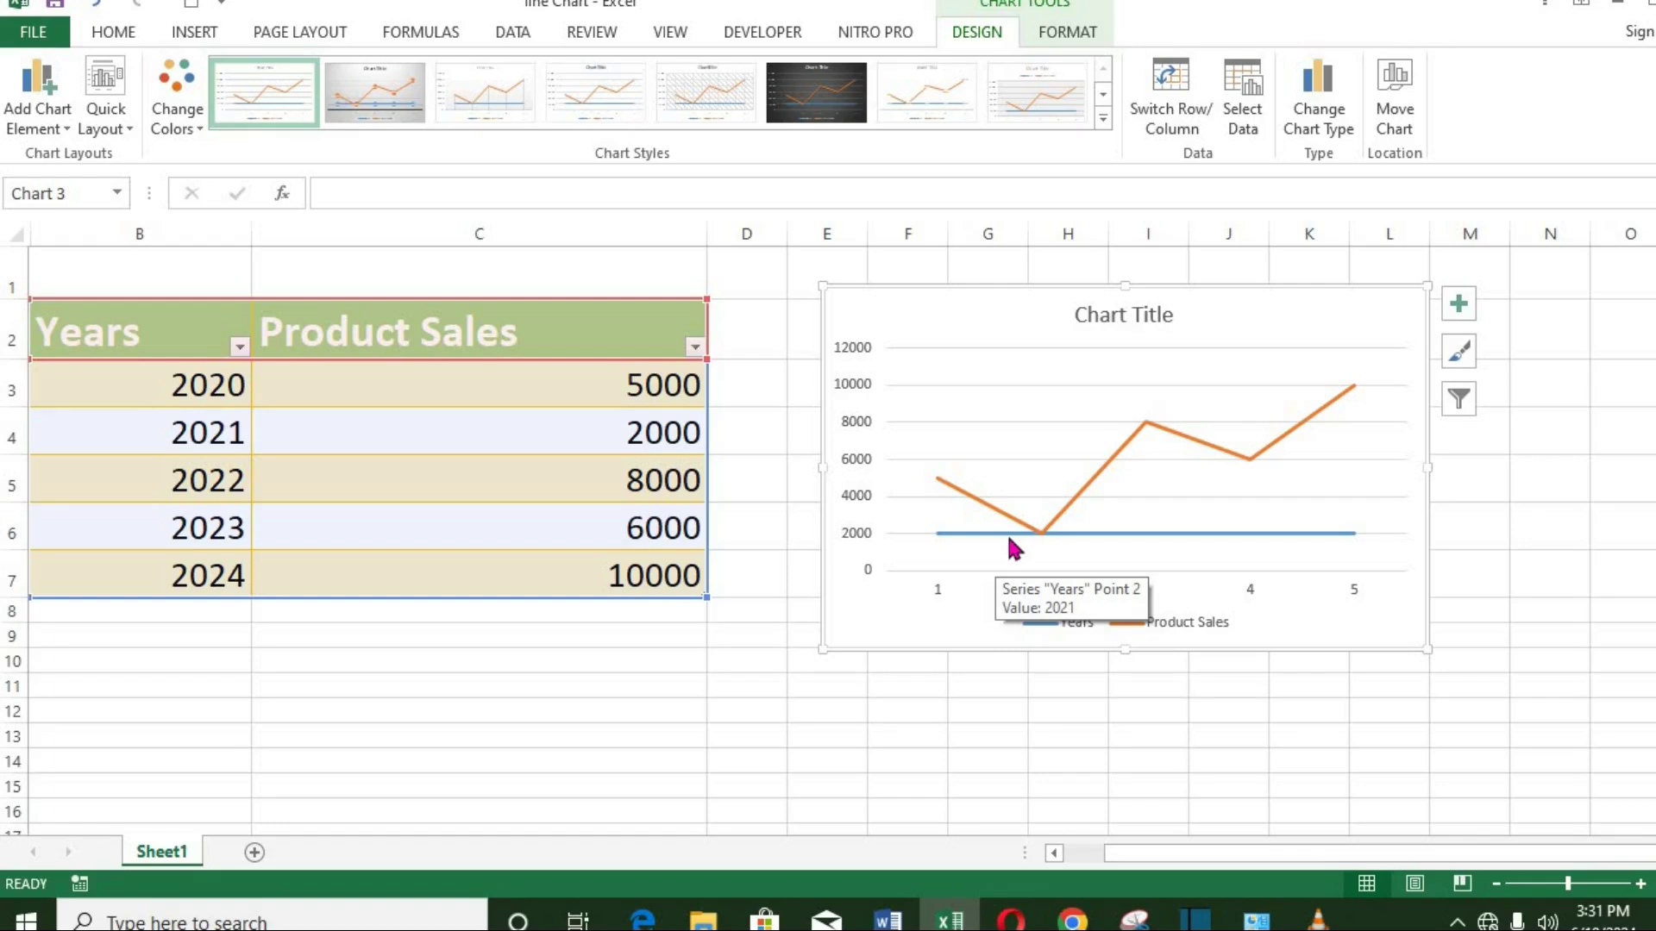
# Remove the Years series from the chart's data source, leaving only Product Sales.
pyautogui.click(1252, 125)
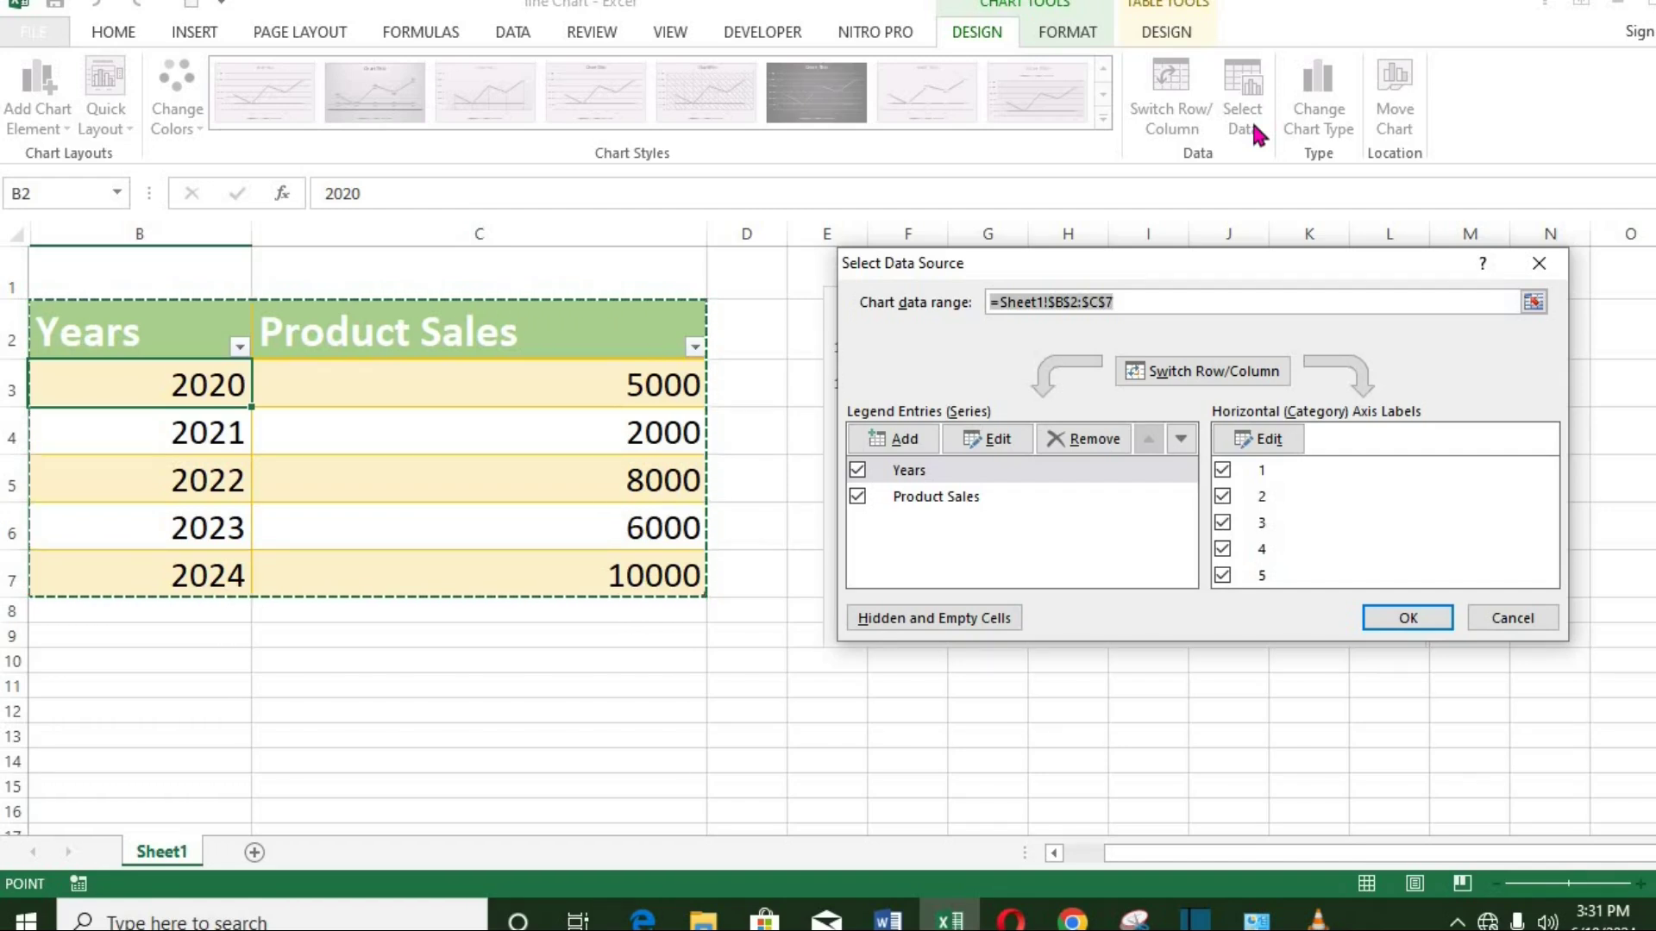
pyautogui.press('End')
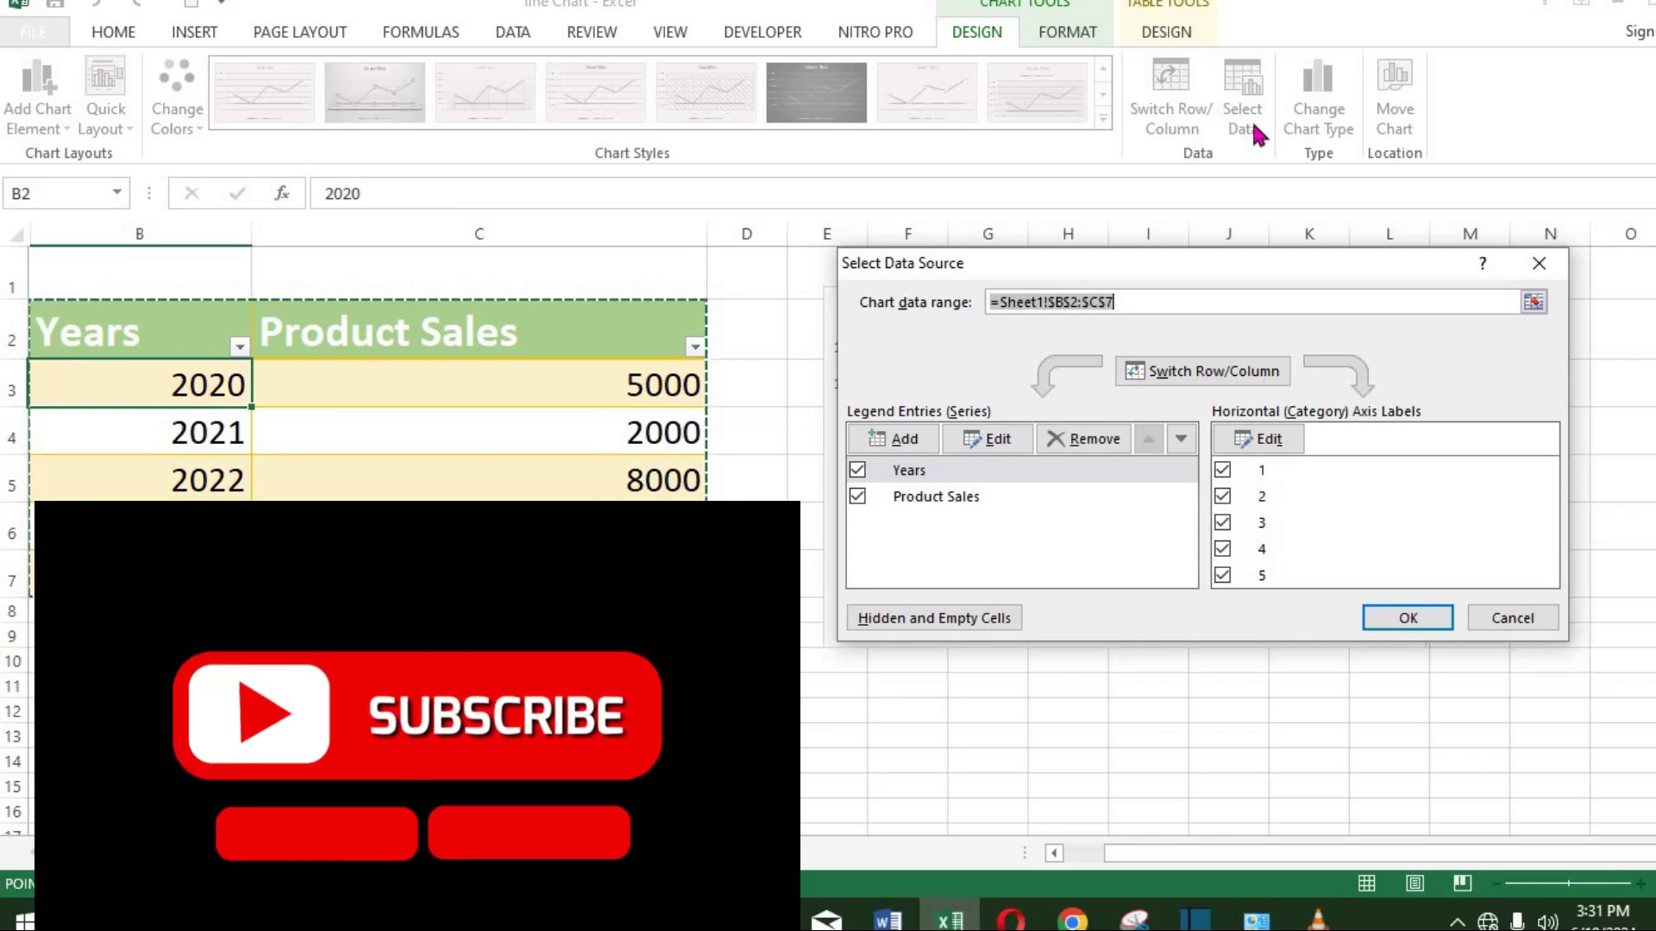
pyautogui.click(909, 471)
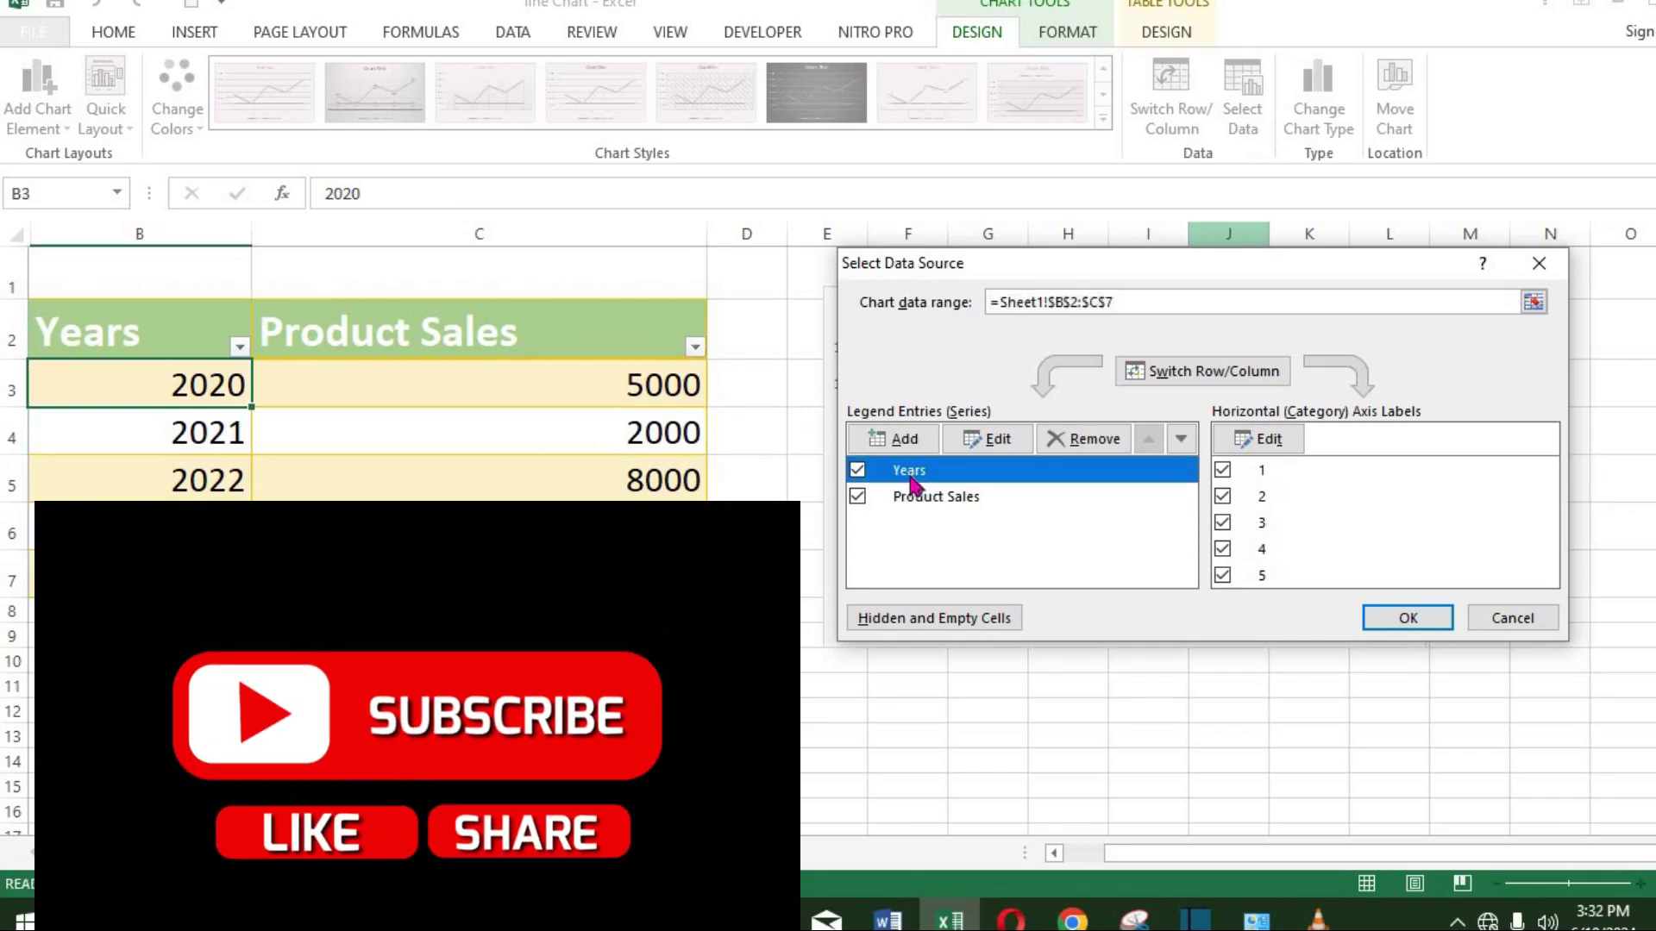
pyautogui.click(1095, 443)
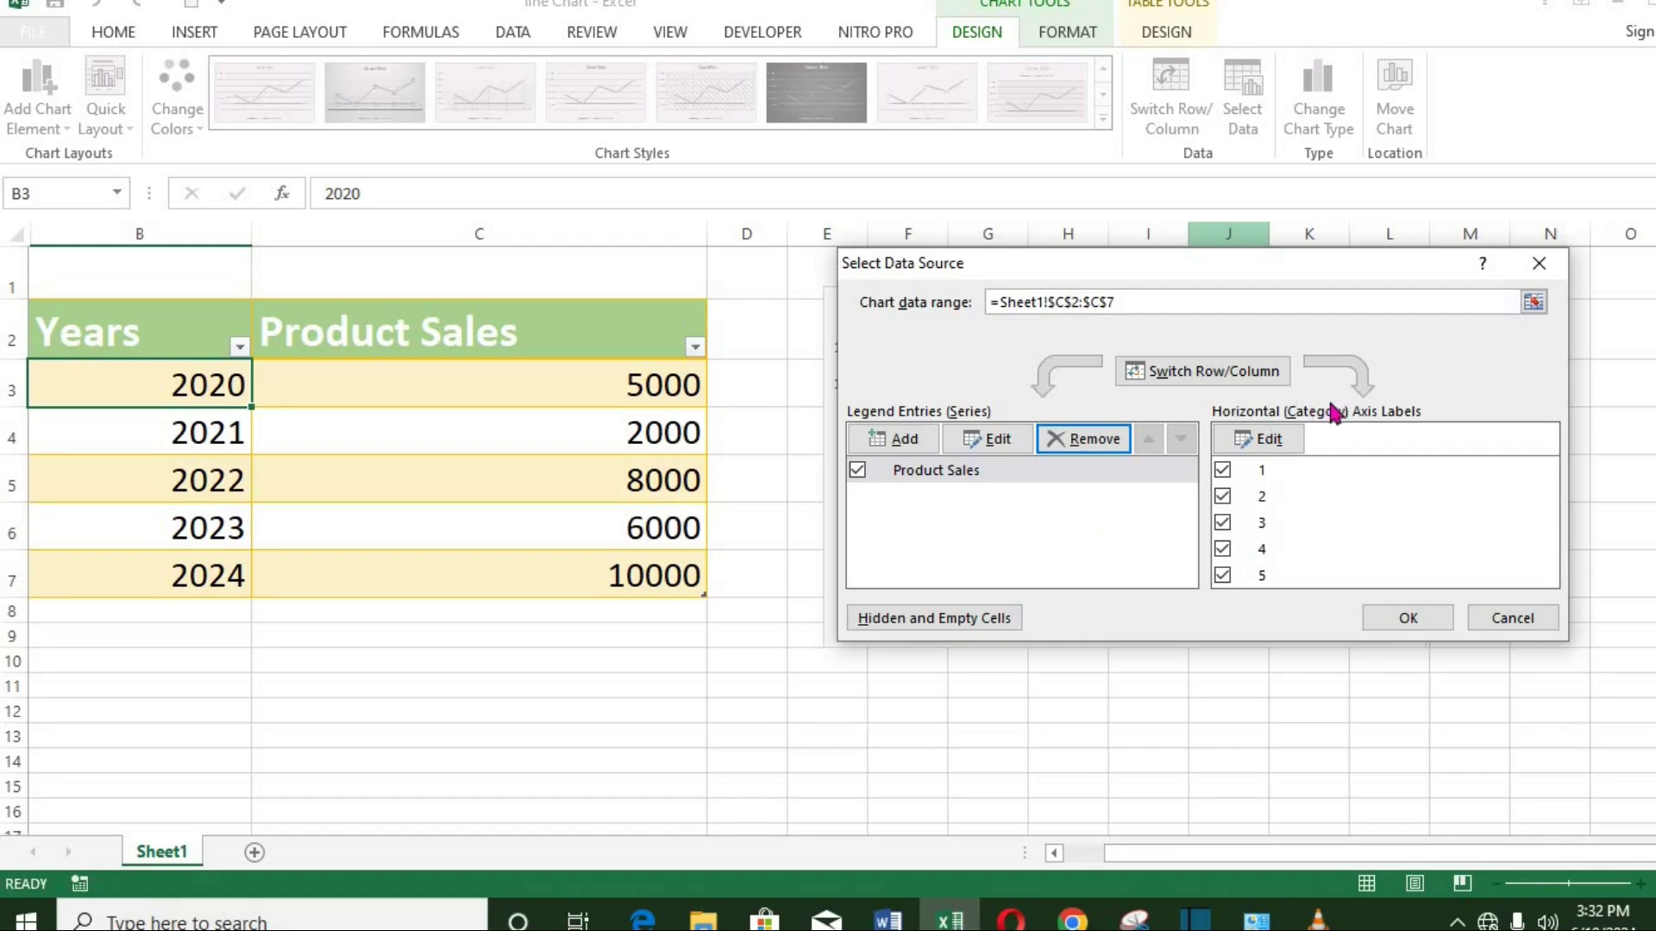
# Use the years 2020–2024 in column B as the horizontal axis labels.
pyautogui.click(1268, 441)
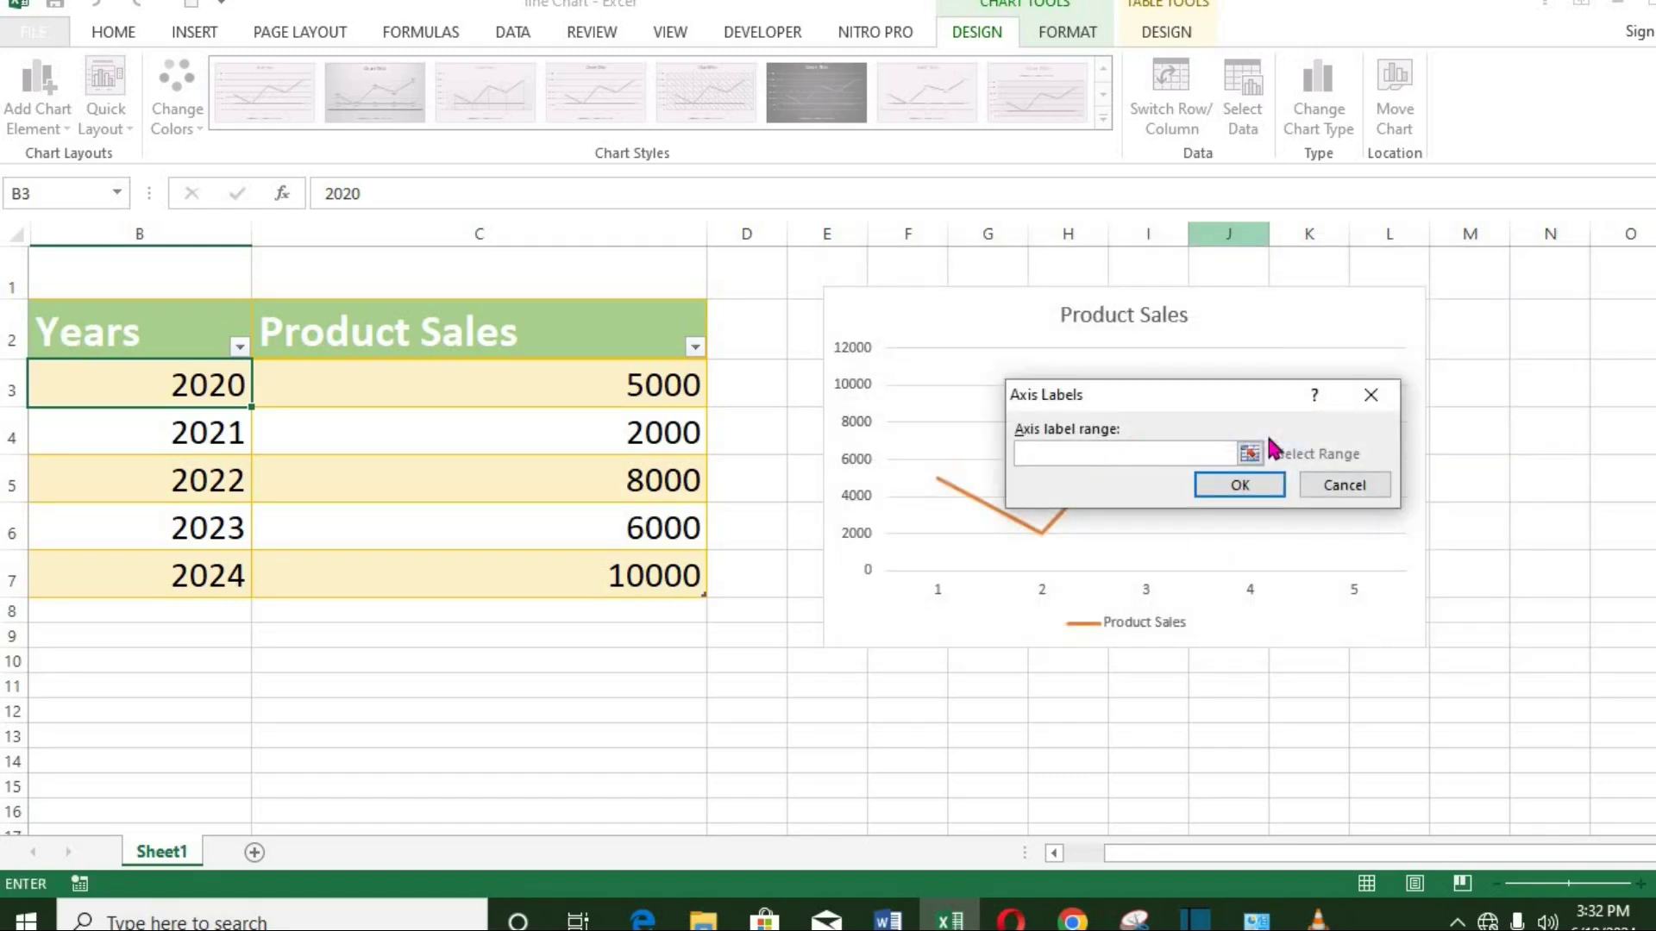
pyautogui.moveTo(169, 377); pyautogui.dragTo(155, 569)
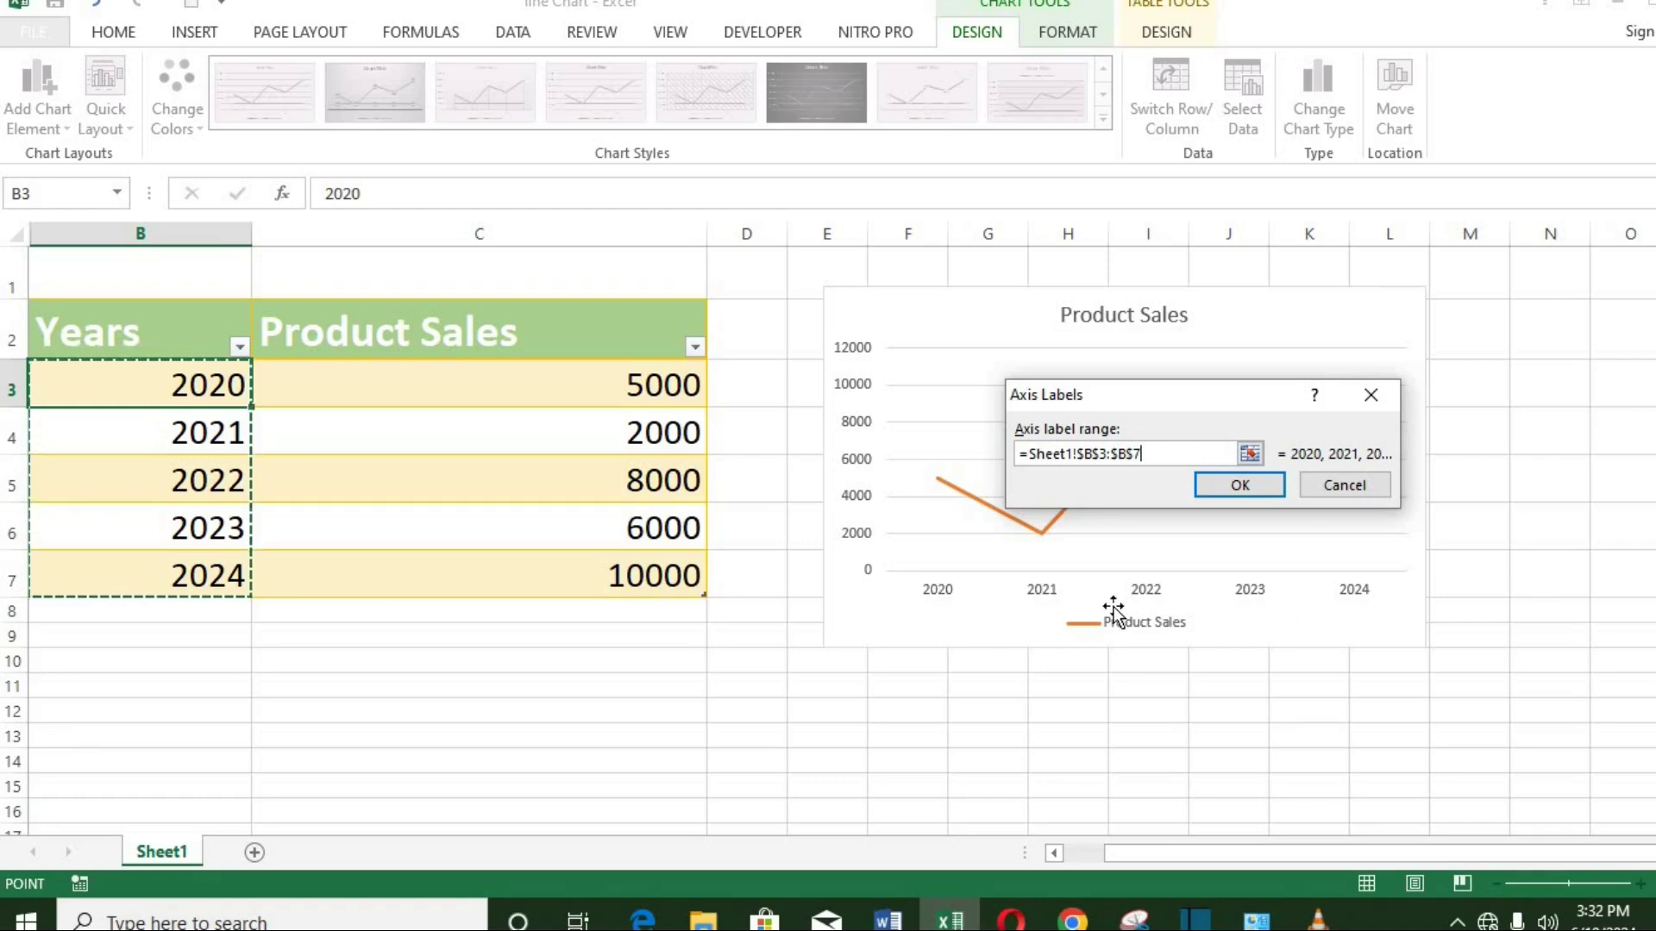
pyautogui.click(1239, 488)
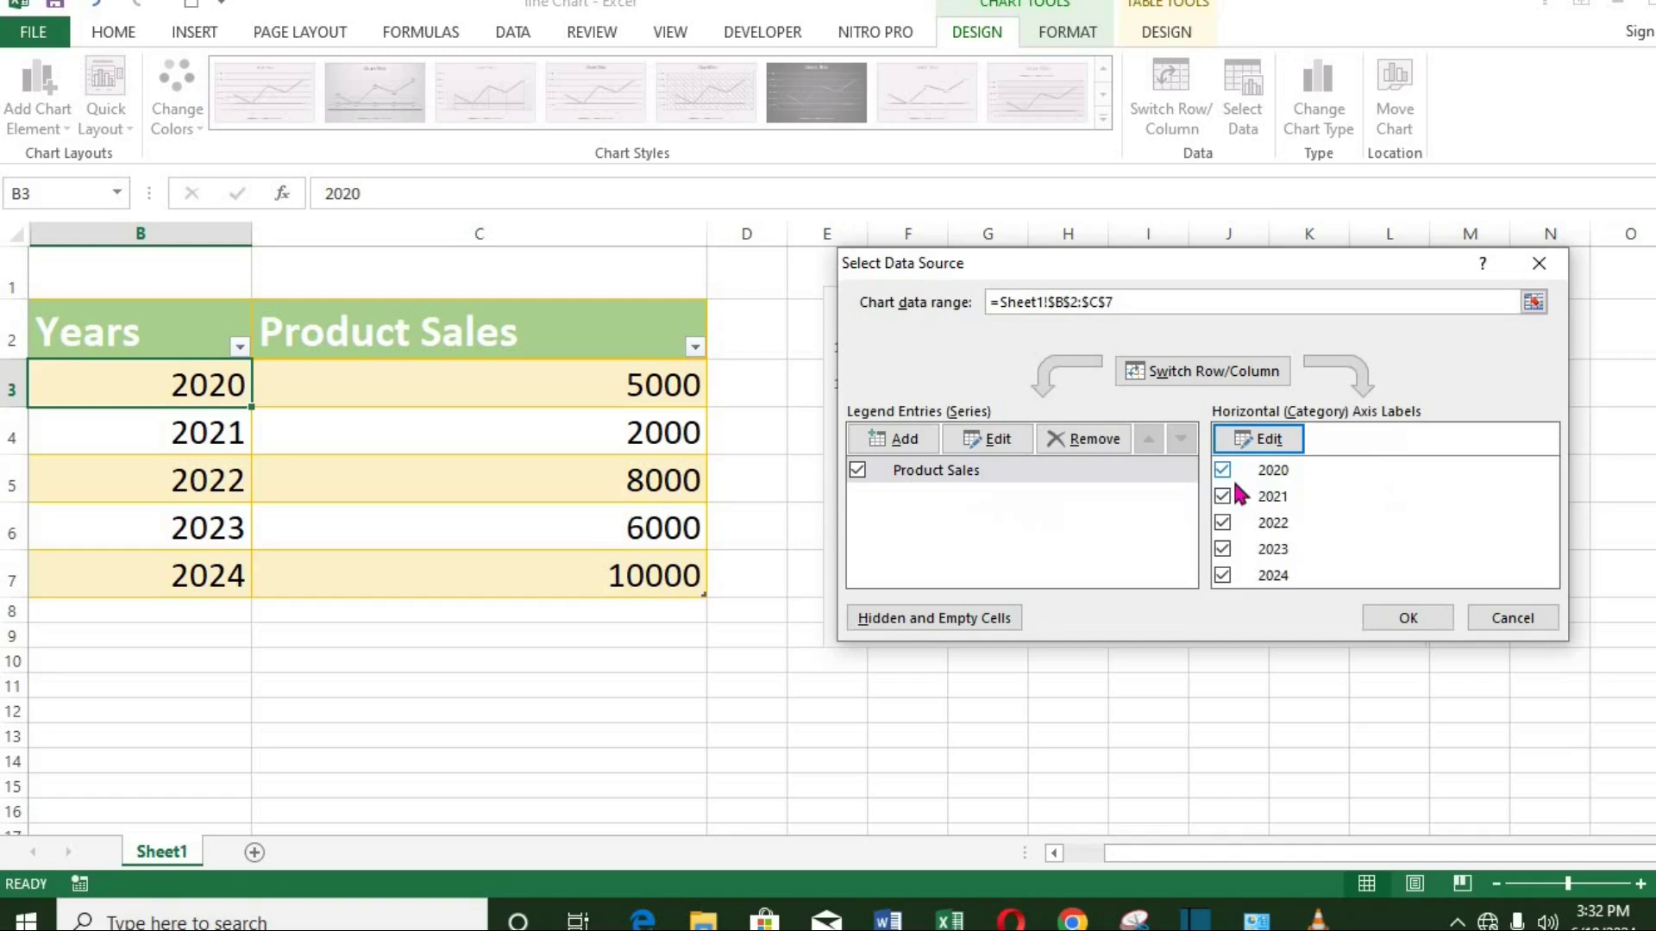
pyautogui.click(1414, 618)
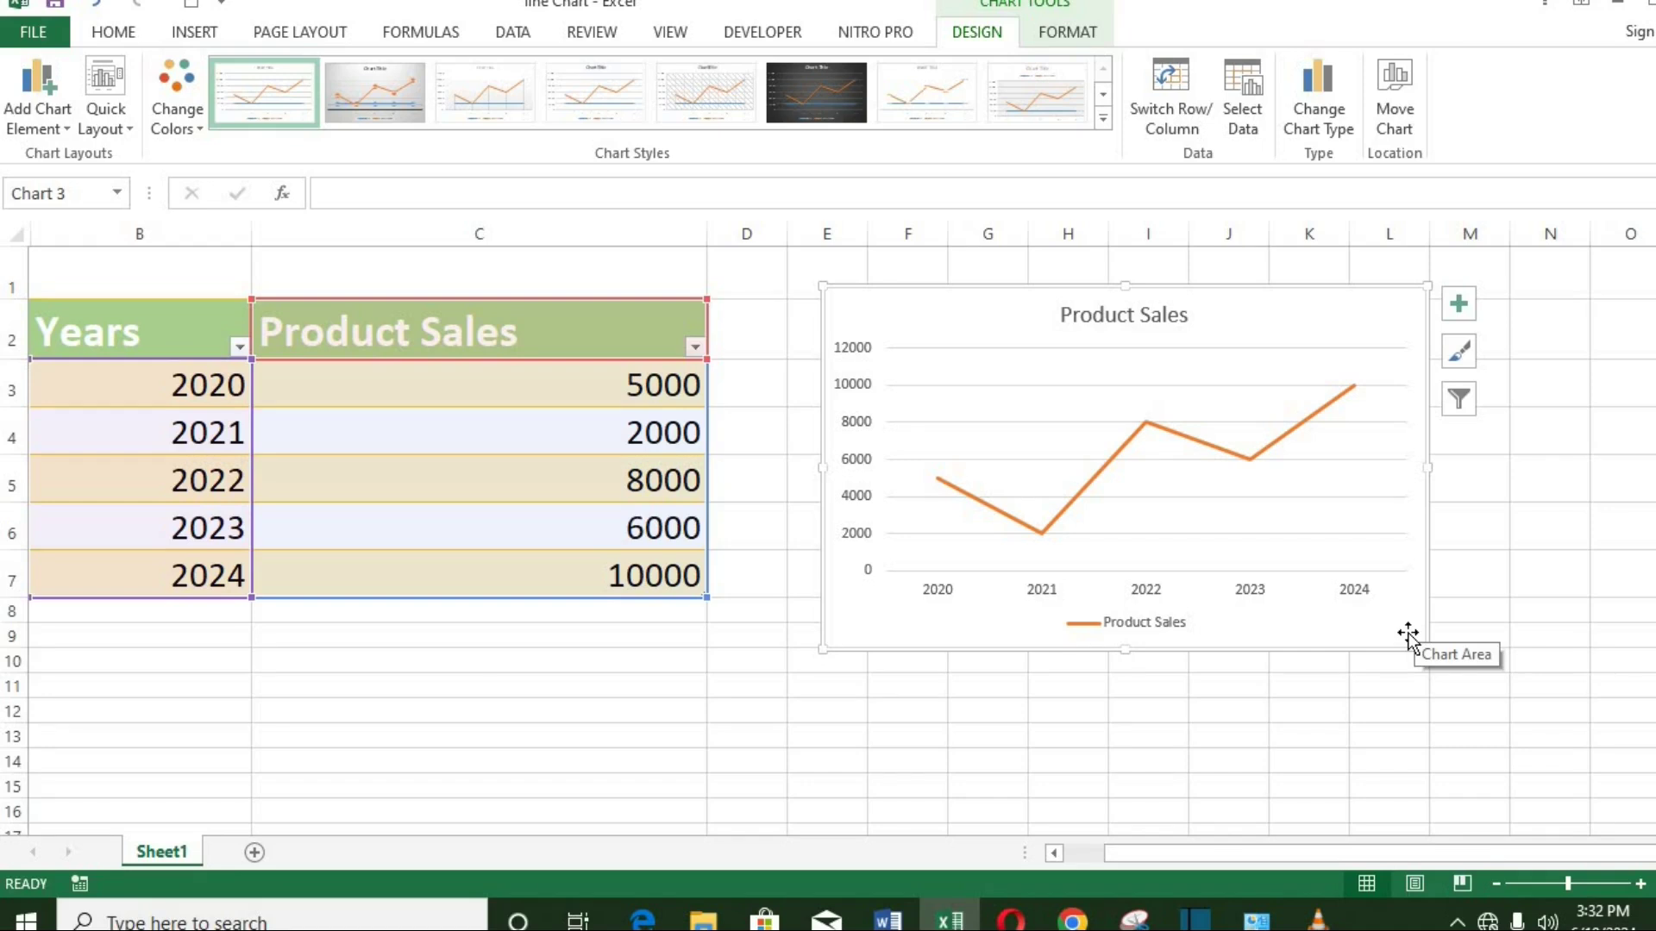
# Add a primary vertical axis title reading 'Product Sales'.
pyautogui.click(64, 129)
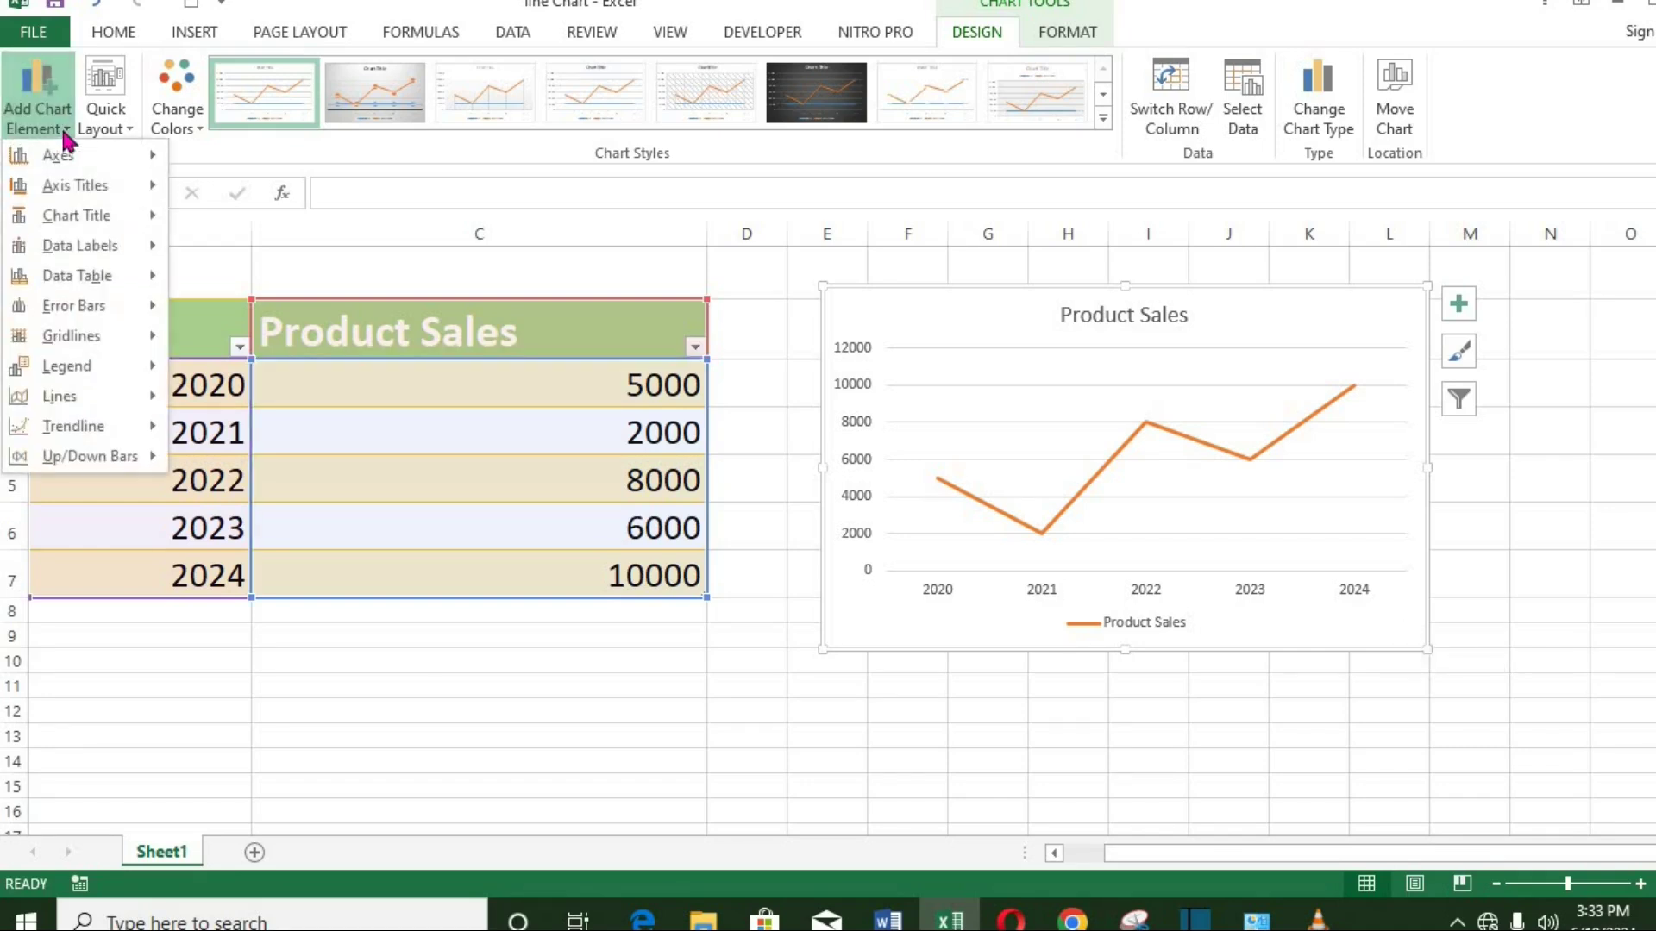
pyautogui.moveTo(75, 185)
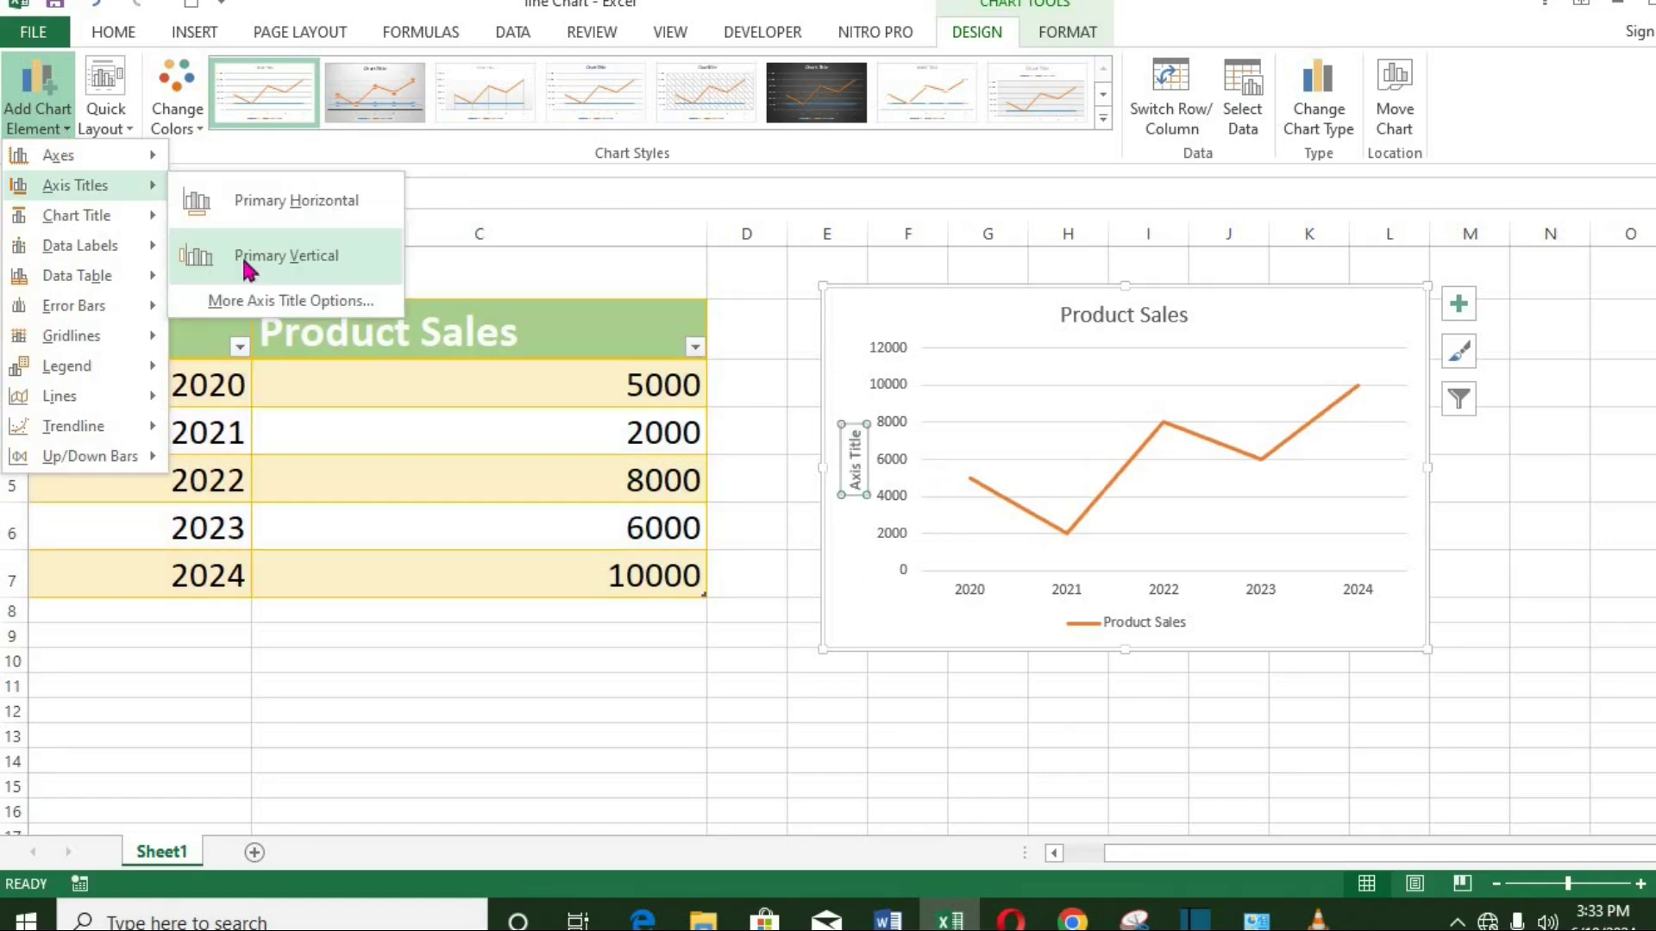
pyautogui.click(248, 270)
pyautogui.write('pROD')
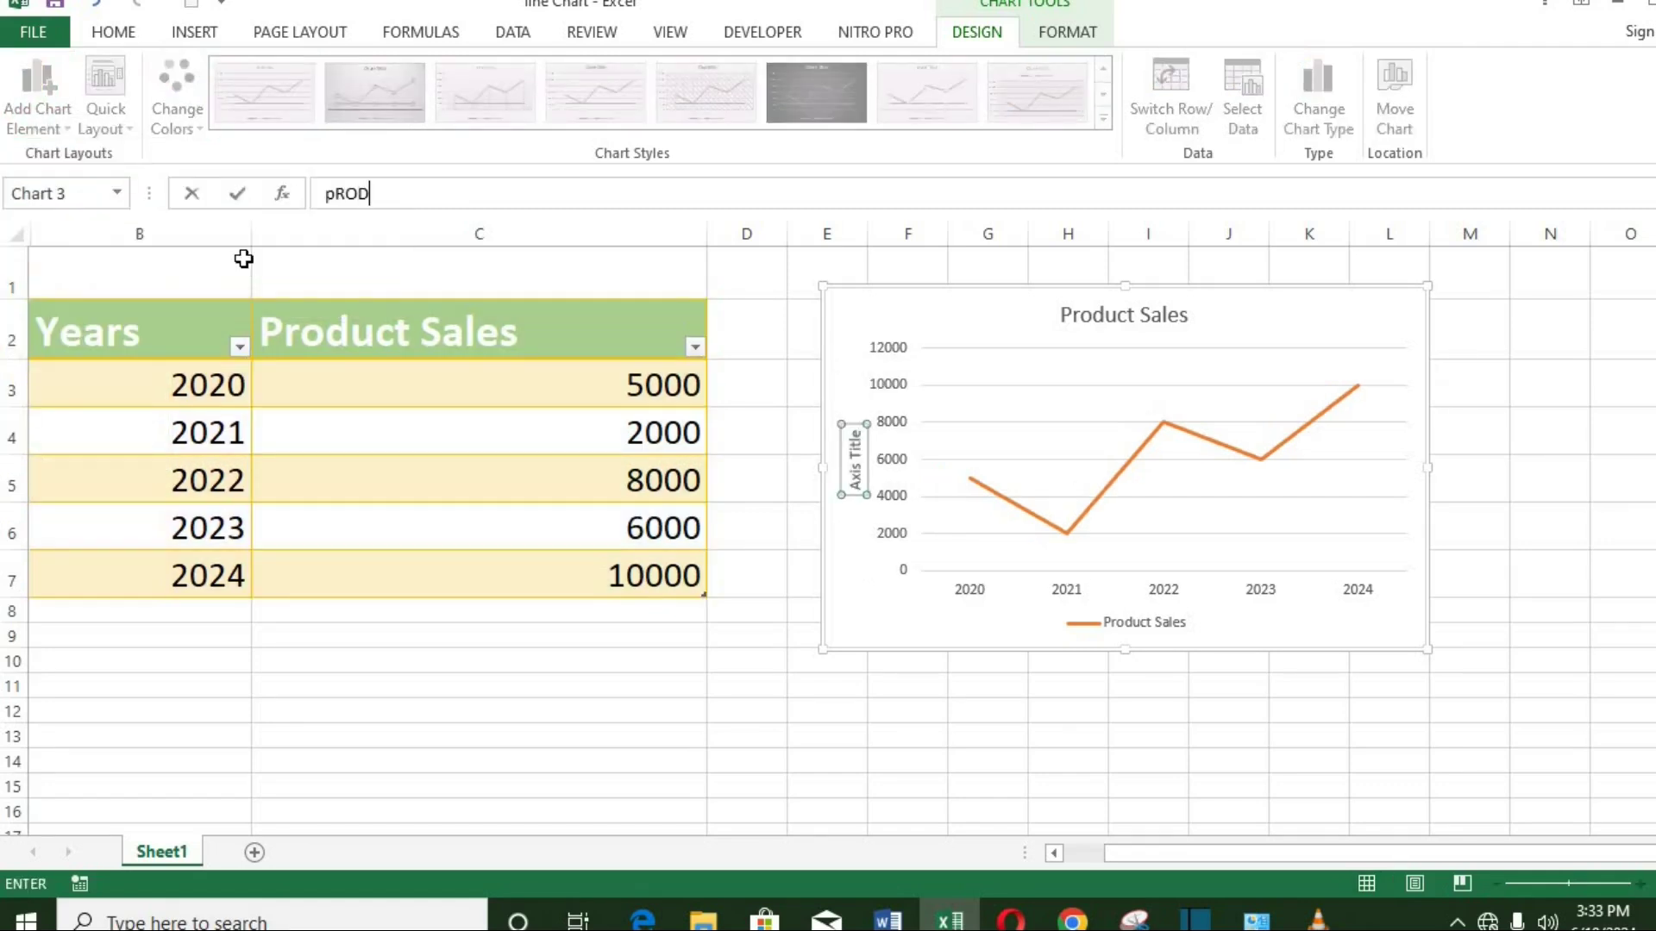
pyautogui.write('UCT Sales')
pyautogui.press('Return')
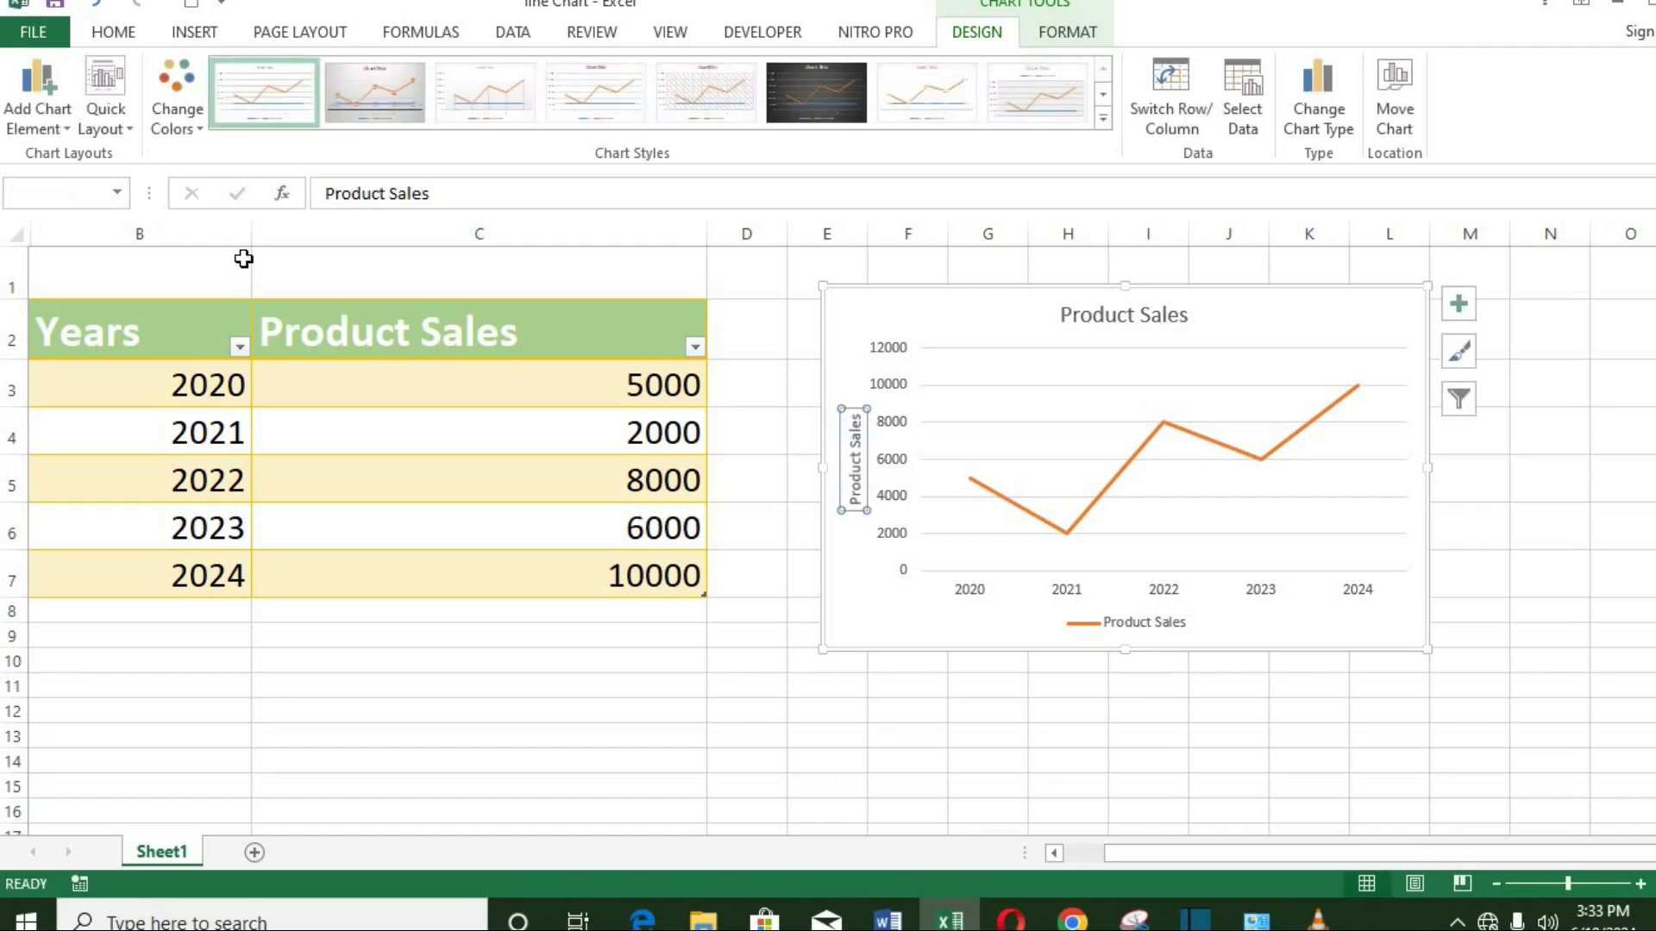
# Add a primary horizontal axis title reading 'Years'.
pyautogui.click(1014, 398)
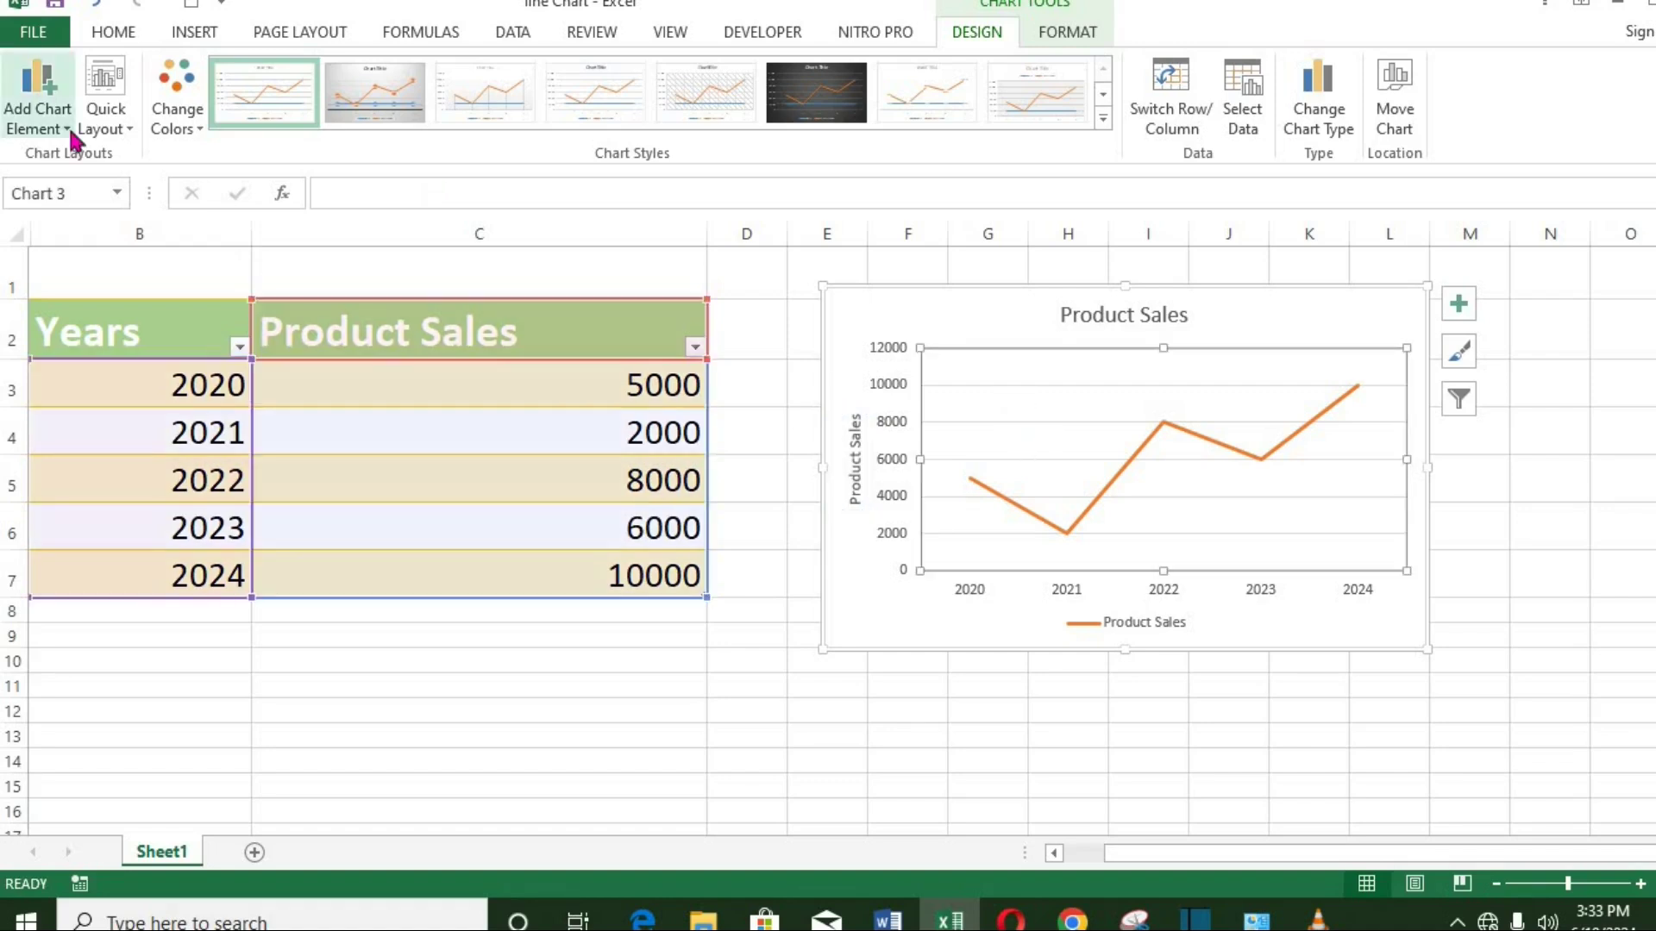
pyautogui.click(71, 134)
pyautogui.moveTo(95, 181)
pyautogui.click(273, 204)
pyautogui.write('Y')
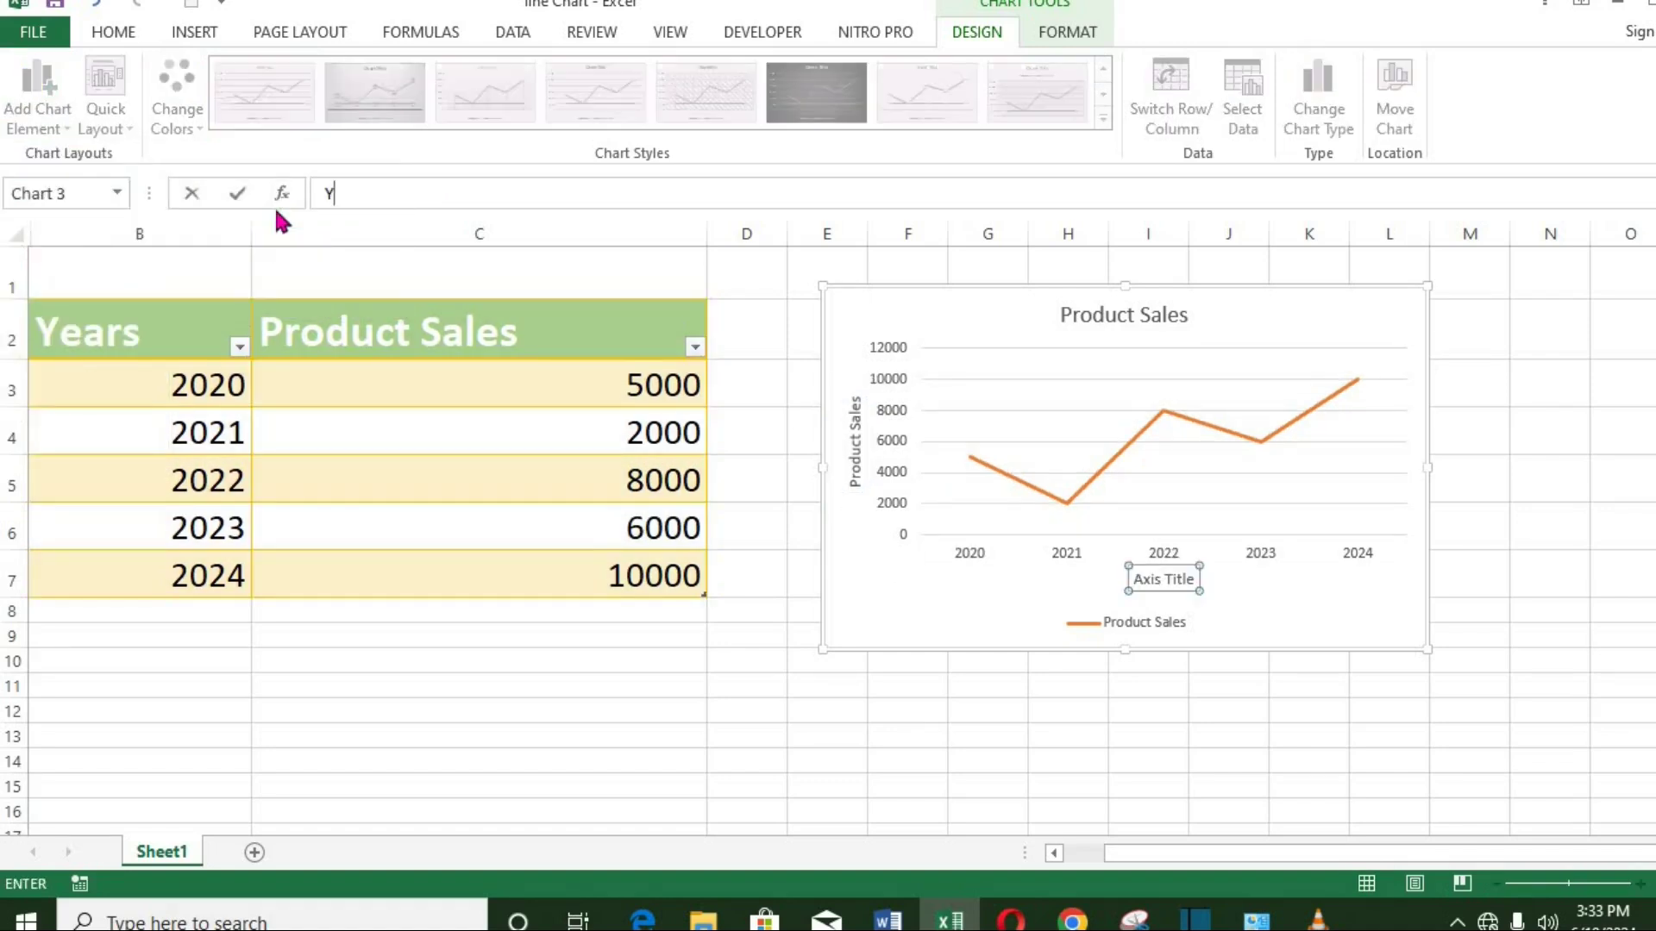
pyautogui.write('ears')
pyautogui.click(1264, 595)
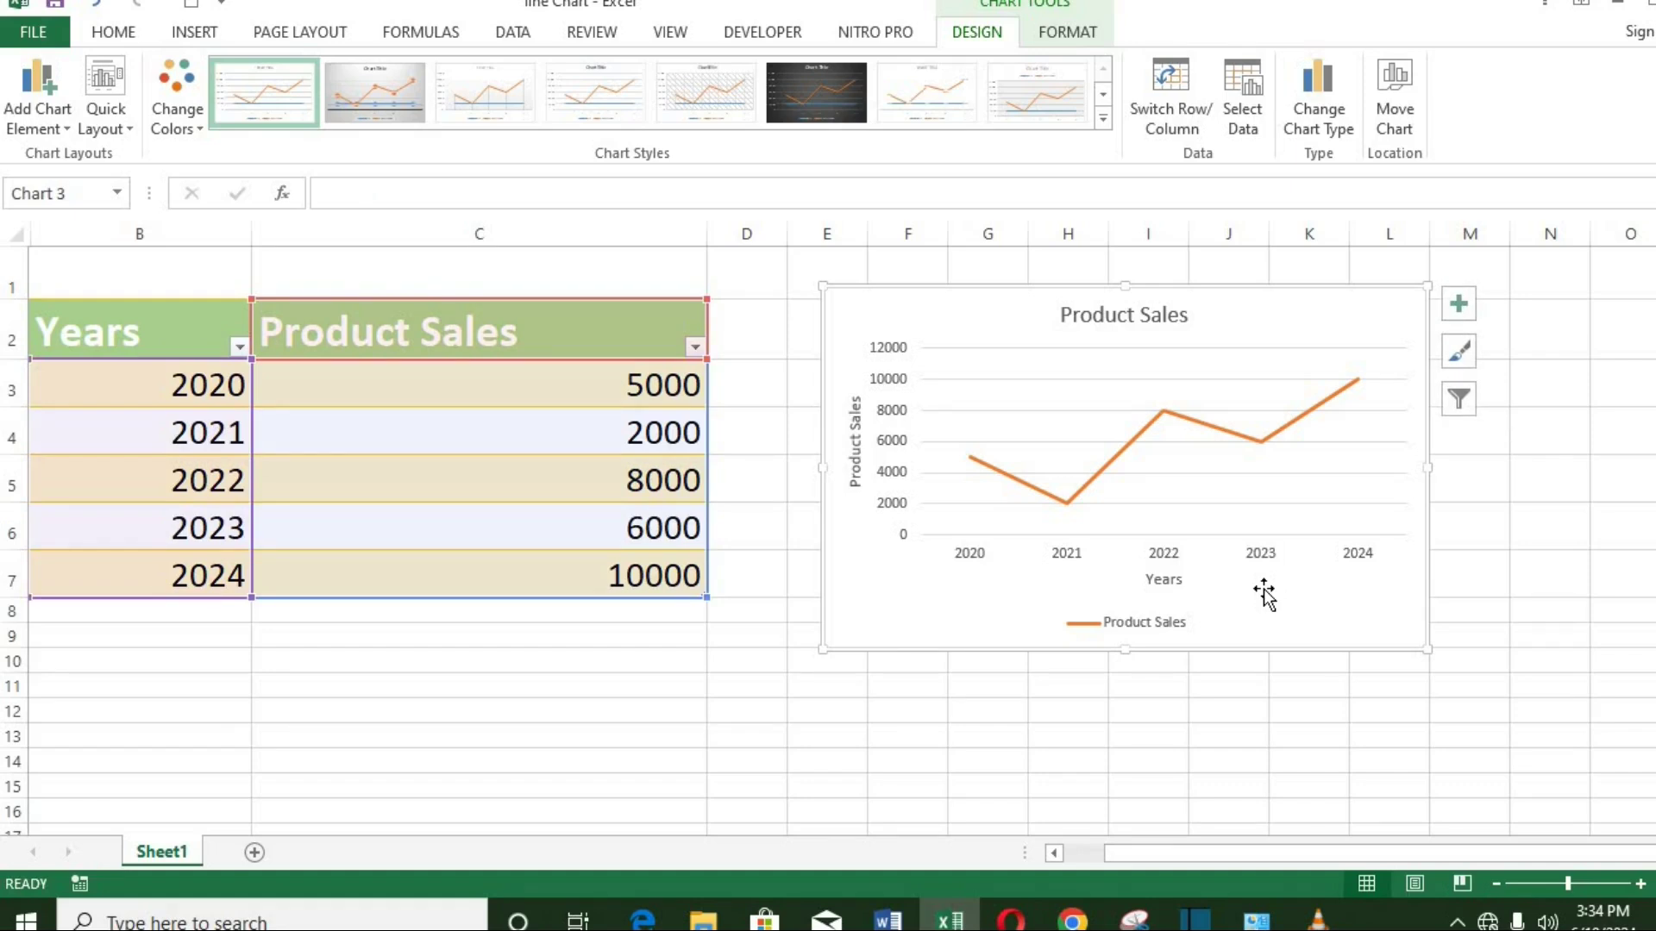
pyautogui.click(72, 134)
# Place a chart title above the chart reading 'Organizational Sales'.
pyautogui.moveTo(95, 214)
pyautogui.click(274, 284)
pyautogui.write('Organizational')
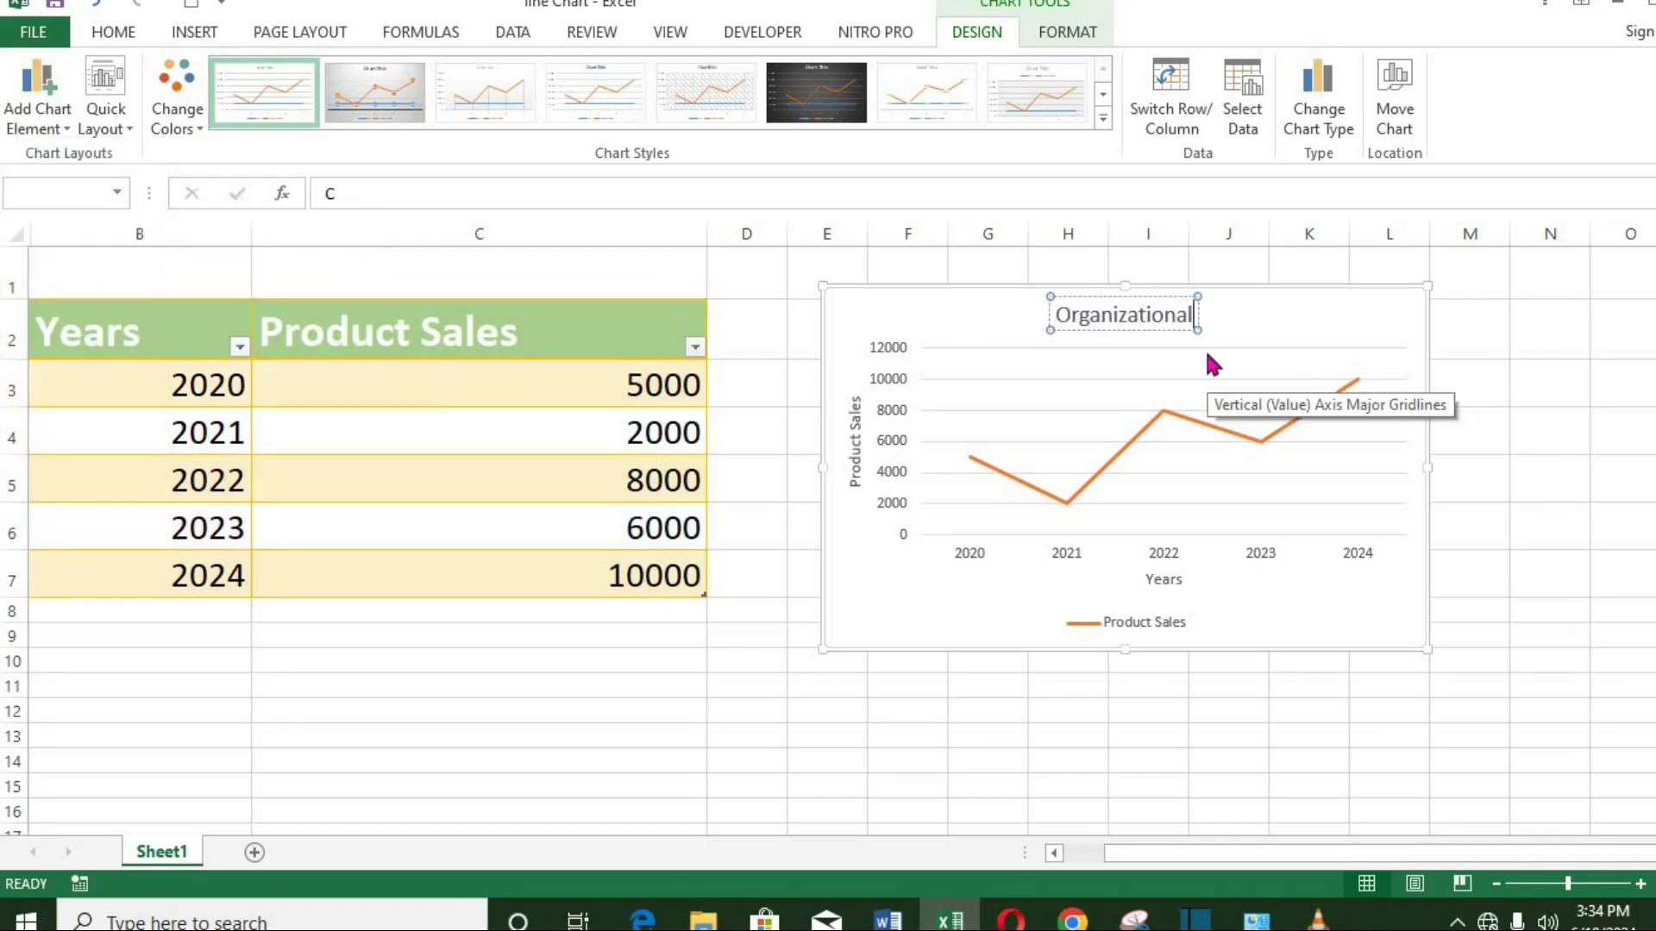
pyautogui.write(' Sales')
pyautogui.click(35, 118)
pyautogui.click(35, 118)
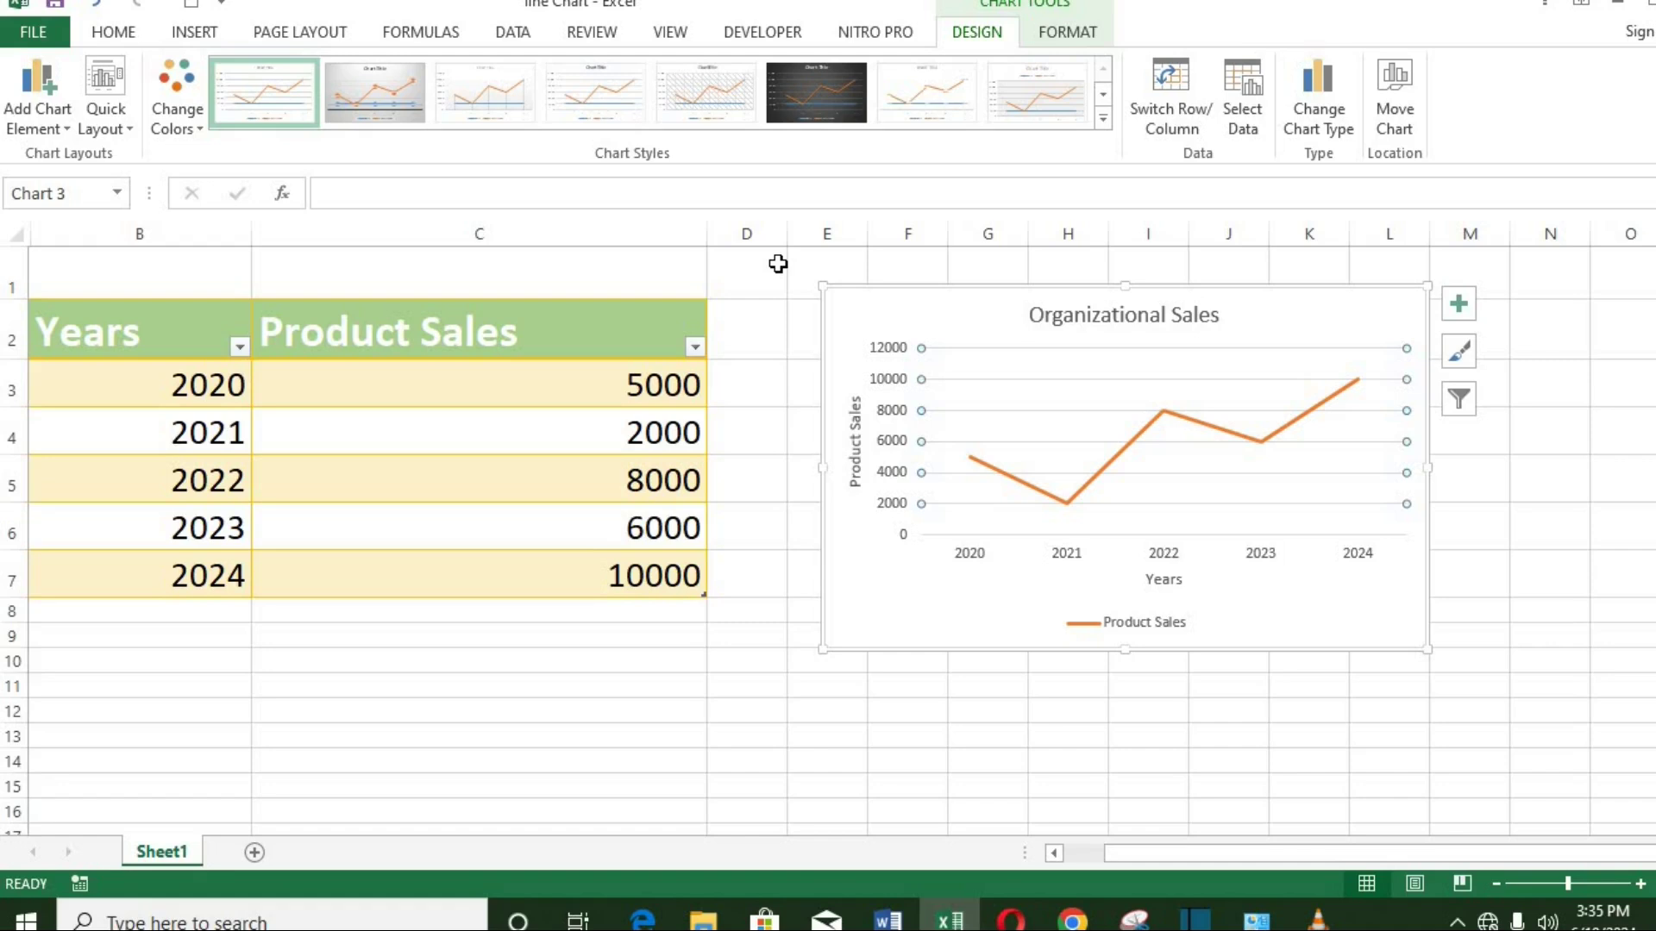
pyautogui.click(1458, 306)
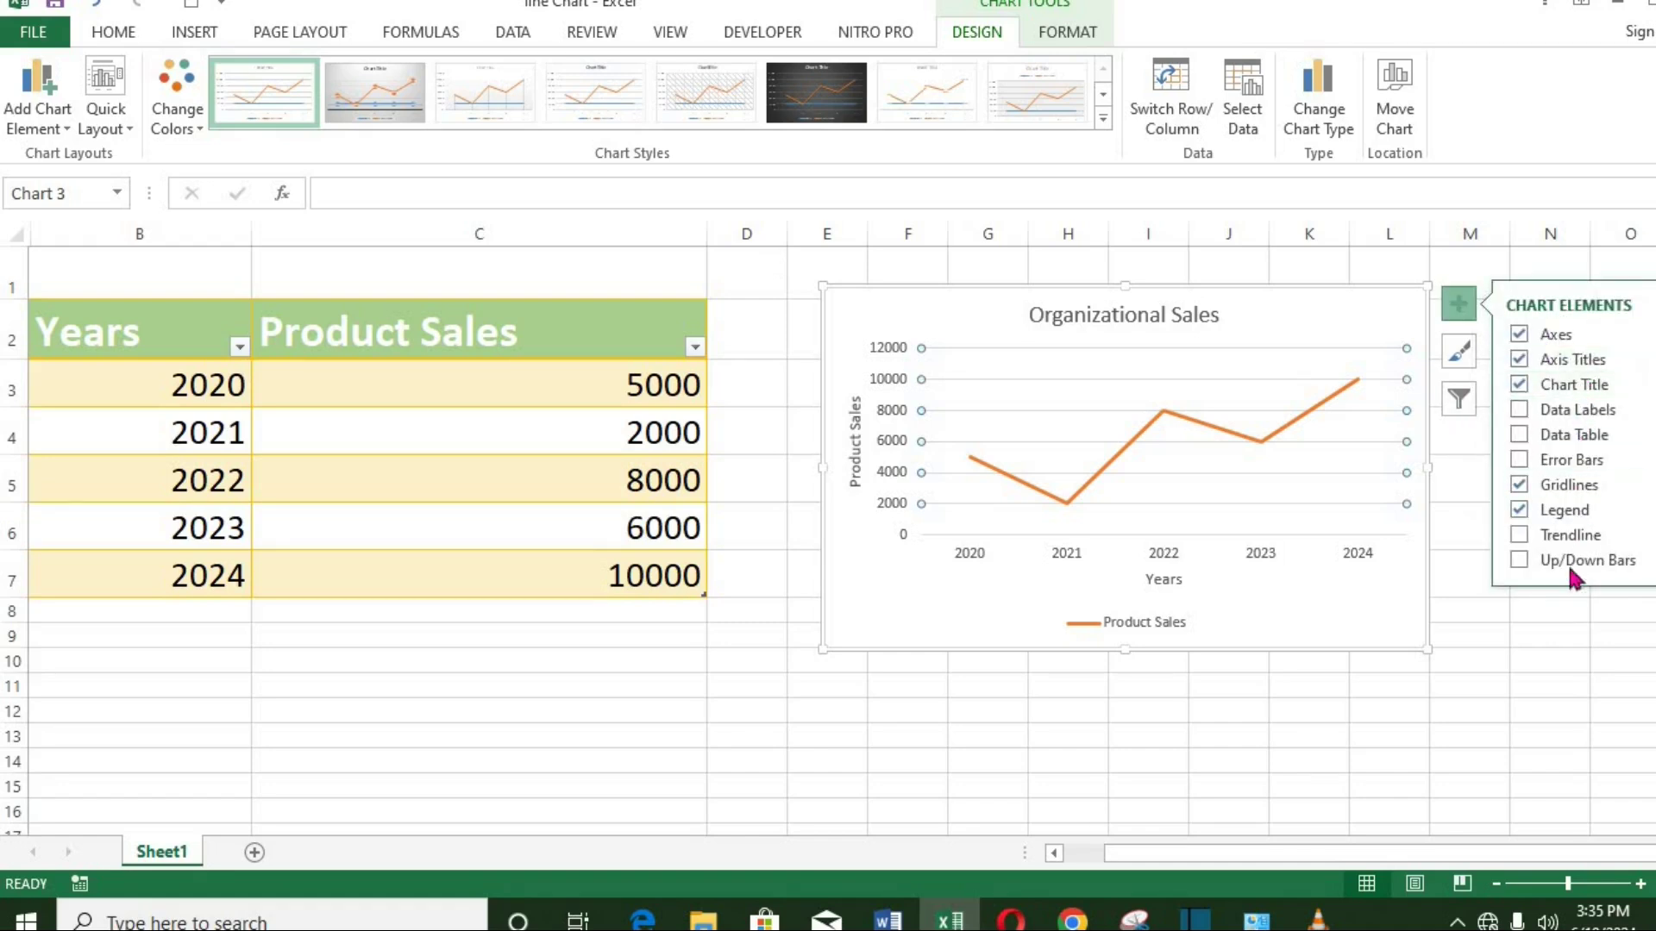
pyautogui.click(1527, 621)
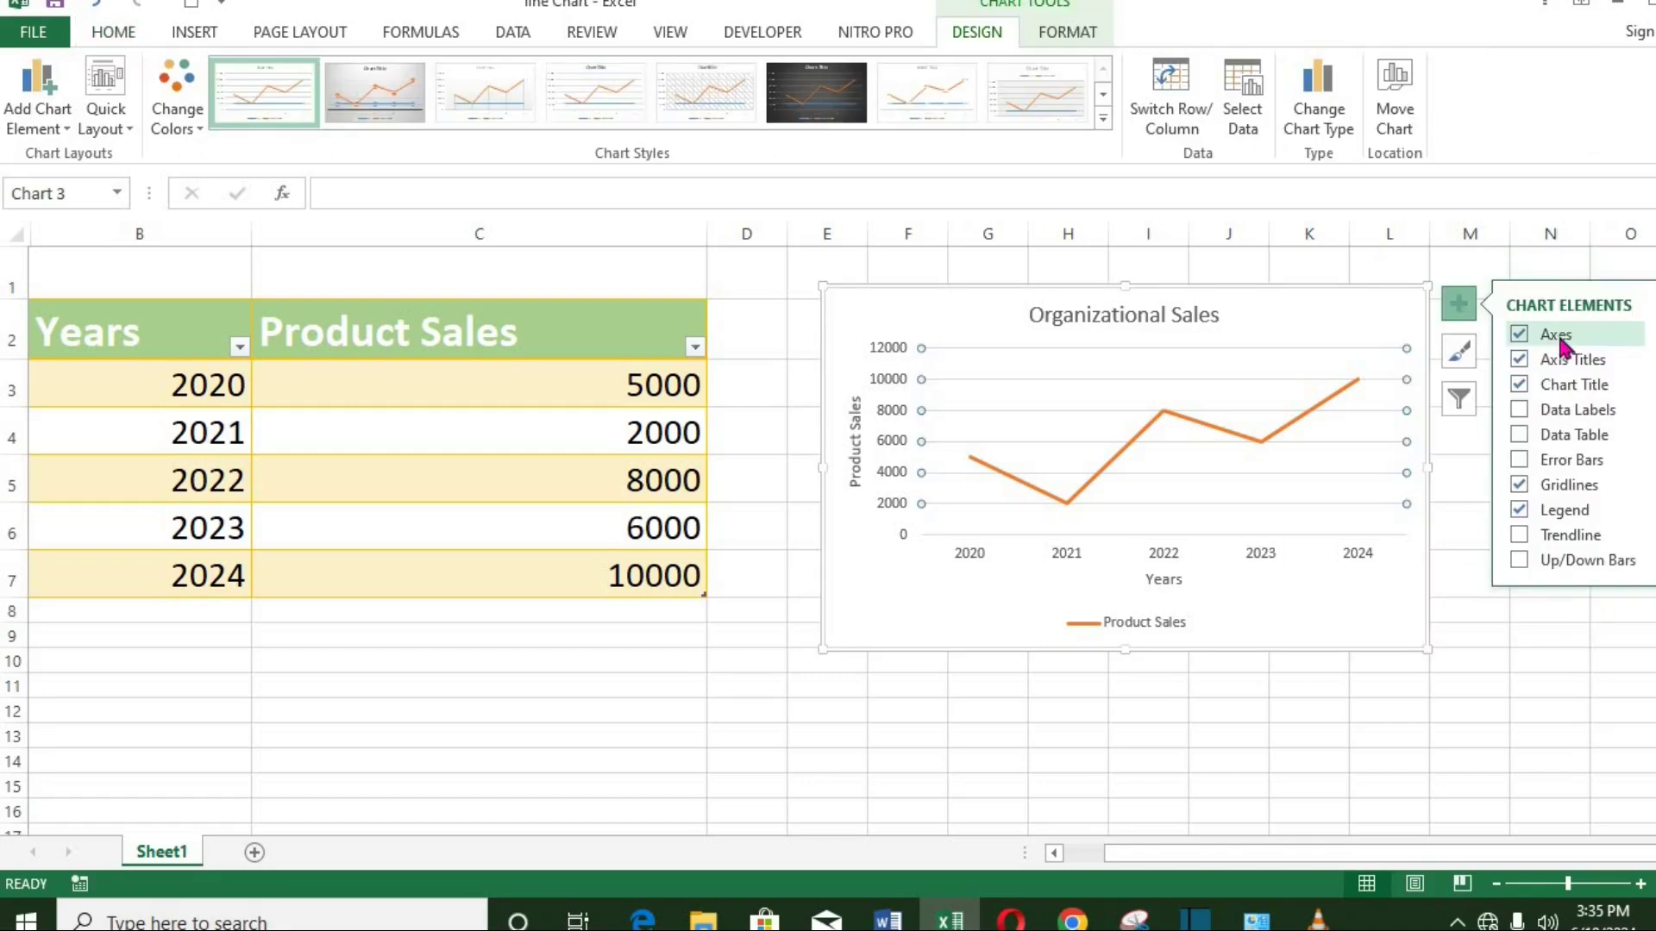